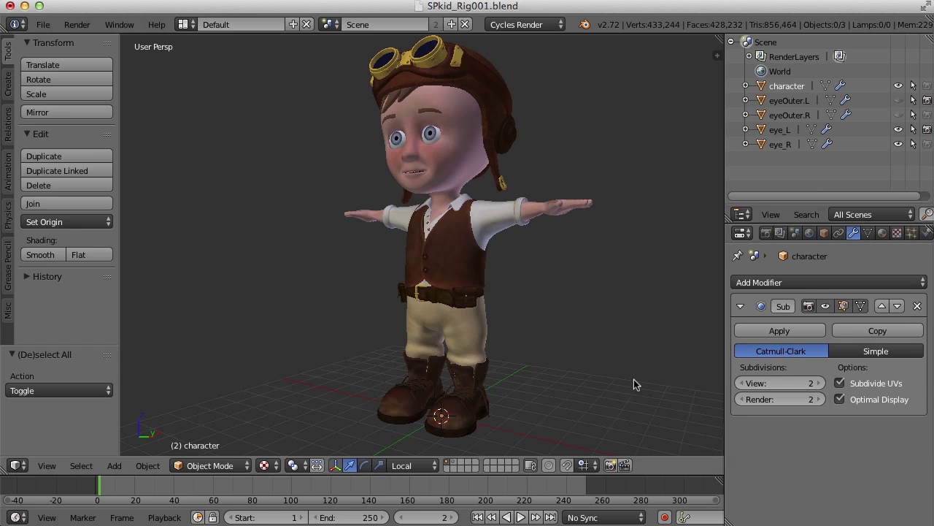
Step: In right orthographic view, select the character with all eye objects and lower them about 0.109 so the boot soles rest on the ground line
{"action": "right_click", "coordinate": [455, 267]}
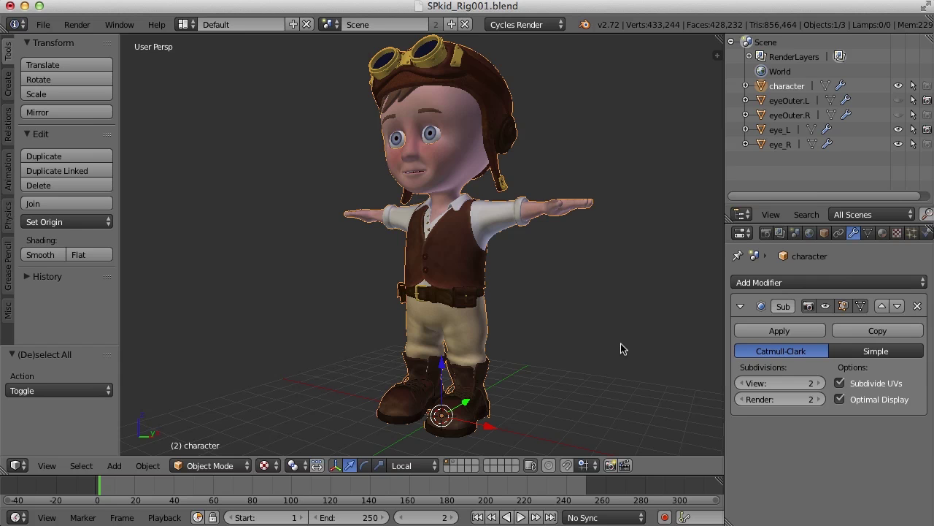
{"action": "middle_click_drag", "start_coordinate": [621, 343], "coordinate": [567, 314]}
{"action": "key", "text": "KP_3"}
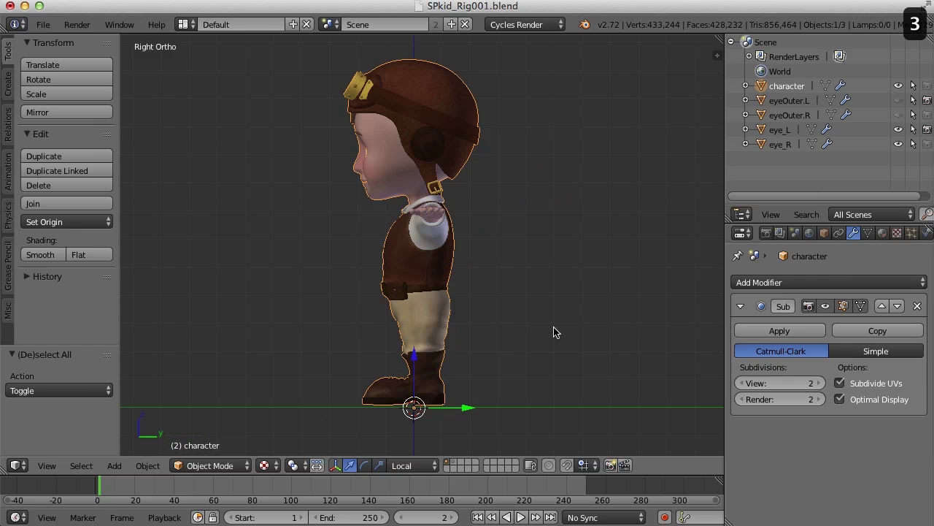
{"action": "middle_click_drag", "start_coordinate": [531, 354], "coordinate": [567, 302], "text": "shift"}
{"action": "scroll", "coordinate": [584, 328], "scroll_direction": "up", "scroll_amount": 2}
{"action": "scroll", "coordinate": [595, 339], "scroll_direction": "up", "scroll_amount": 4}
{"action": "middle_click_drag", "start_coordinate": [598, 348], "coordinate": [590, 235], "text": "shift"}
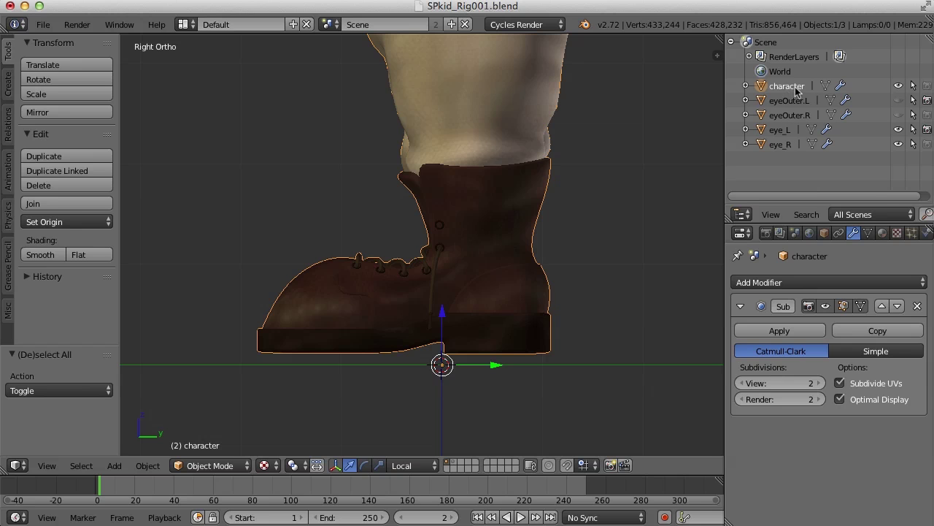
{"action": "left_click", "coordinate": [794, 103]}
{"action": "left_click", "coordinate": [792, 119]}
{"action": "left_click", "coordinate": [781, 130], "text": "ctrl"}
{"action": "left_click", "coordinate": [779, 146], "text": "ctrl"}
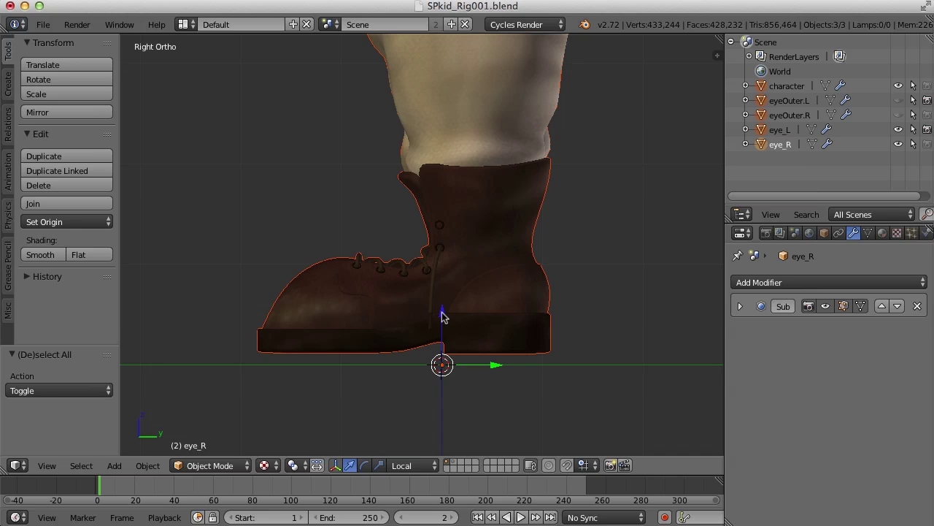
{"action": "left_click_drag", "start_coordinate": [443, 317], "coordinate": [446, 328]}
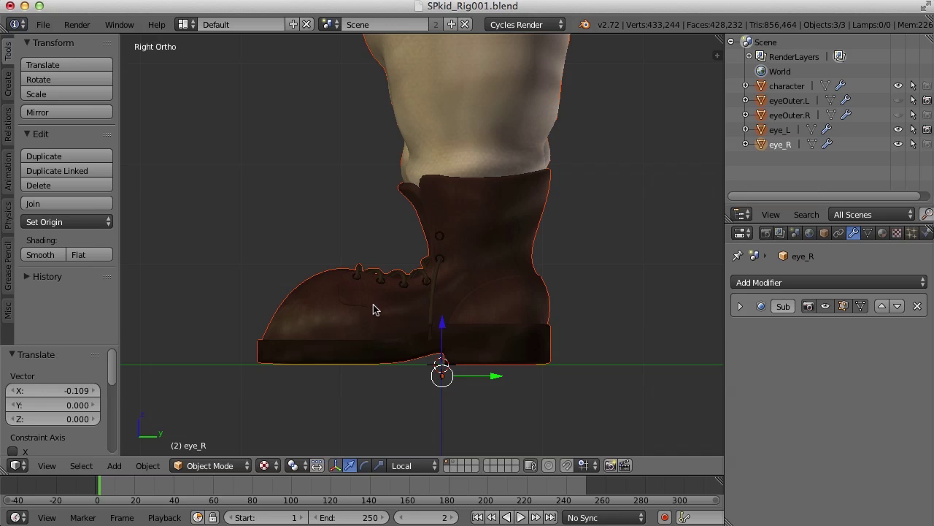
Step: Examine the lowered character and the position of its origin between the boots relative to the 3D cursor and ground grid
{"action": "middle_click_drag", "start_coordinate": [370, 308], "coordinate": [408, 310]}
{"action": "scroll", "coordinate": [408, 310], "scroll_direction": "down", "scroll_amount": 8}
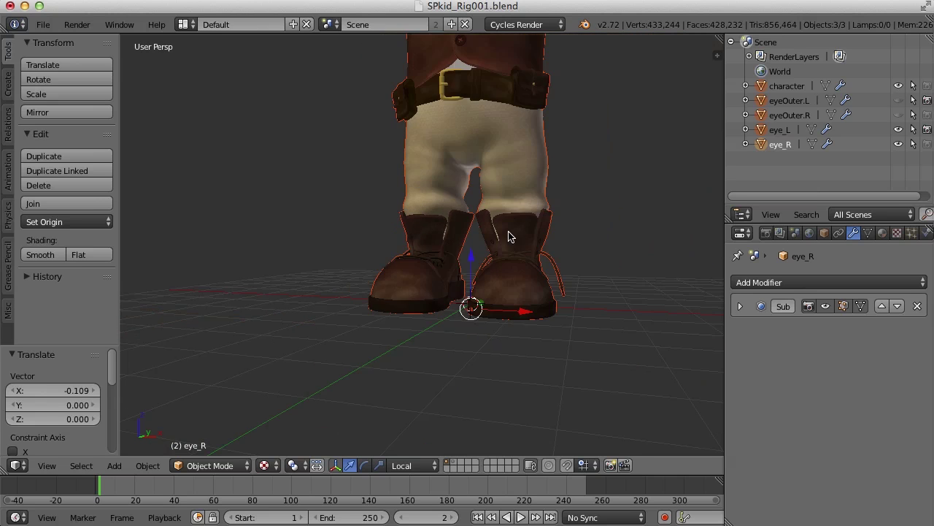
{"action": "scroll", "coordinate": [510, 319], "scroll_direction": "down", "scroll_amount": 6}
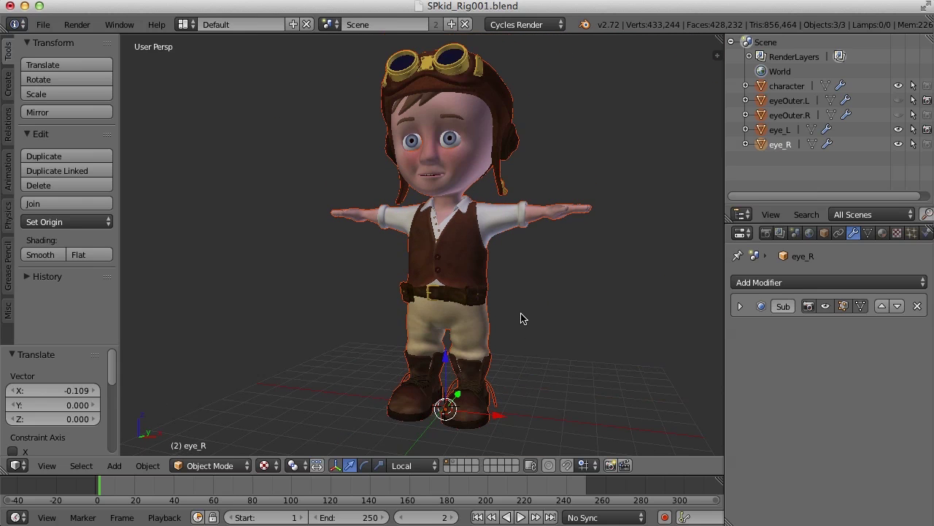
{"action": "scroll", "coordinate": [520, 316], "scroll_direction": "down", "scroll_amount": 2}
{"action": "middle_click_drag", "start_coordinate": [545, 319], "coordinate": [528, 338]}
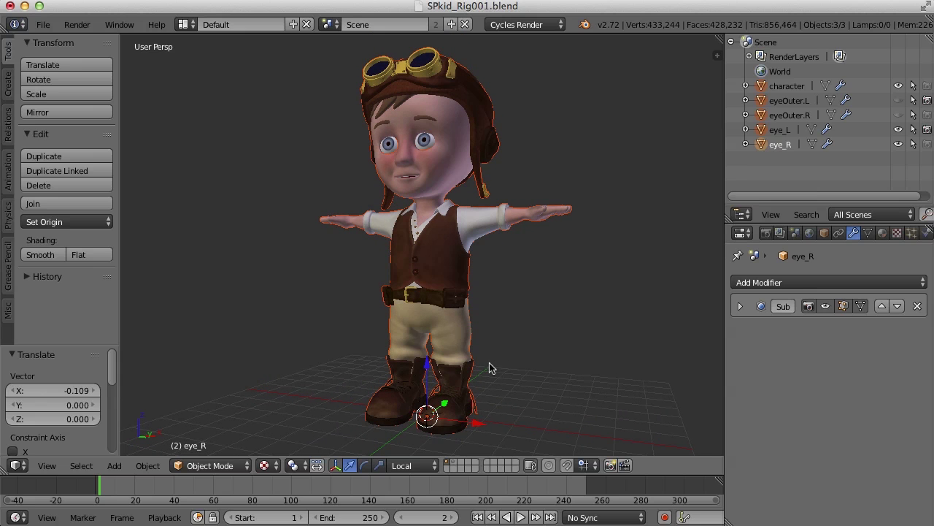
{"action": "scroll", "coordinate": [494, 342], "scroll_direction": "up", "scroll_amount": 3}
{"action": "scroll", "coordinate": [502, 346], "scroll_direction": "up", "scroll_amount": 3}
{"action": "scroll", "coordinate": [450, 372], "scroll_direction": "up", "scroll_amount": 2}
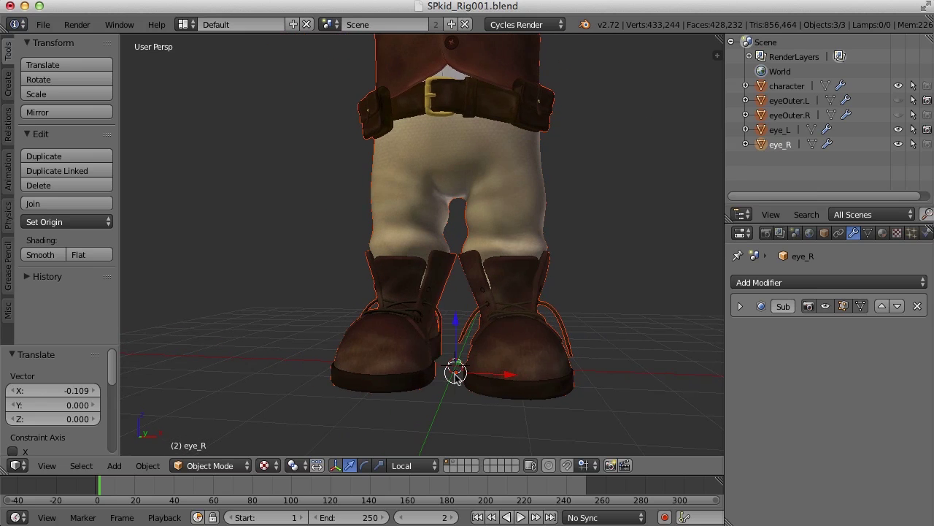
{"action": "scroll", "coordinate": [456, 373], "scroll_direction": "up", "scroll_amount": 3}
{"action": "scroll", "coordinate": [438, 319], "scroll_direction": "up", "scroll_amount": 2}
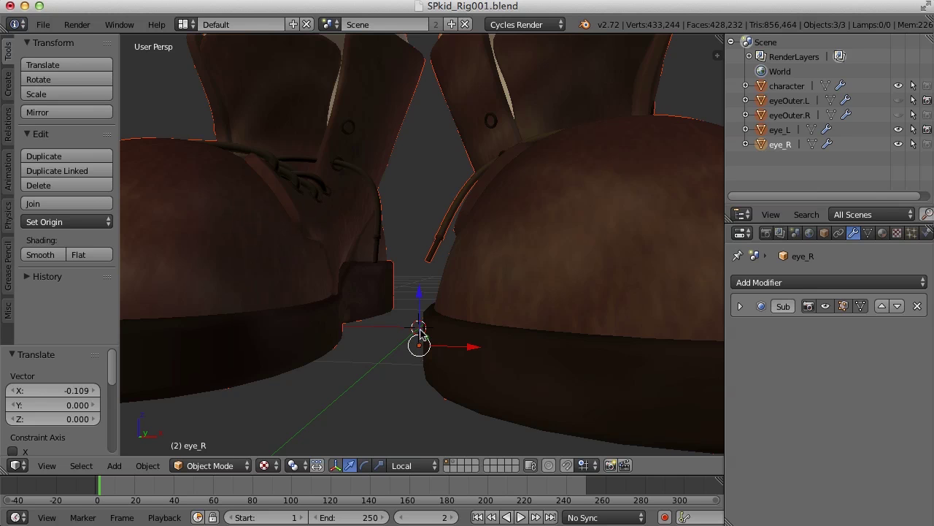
{"action": "scroll", "coordinate": [420, 334], "scroll_direction": "down", "scroll_amount": 5}
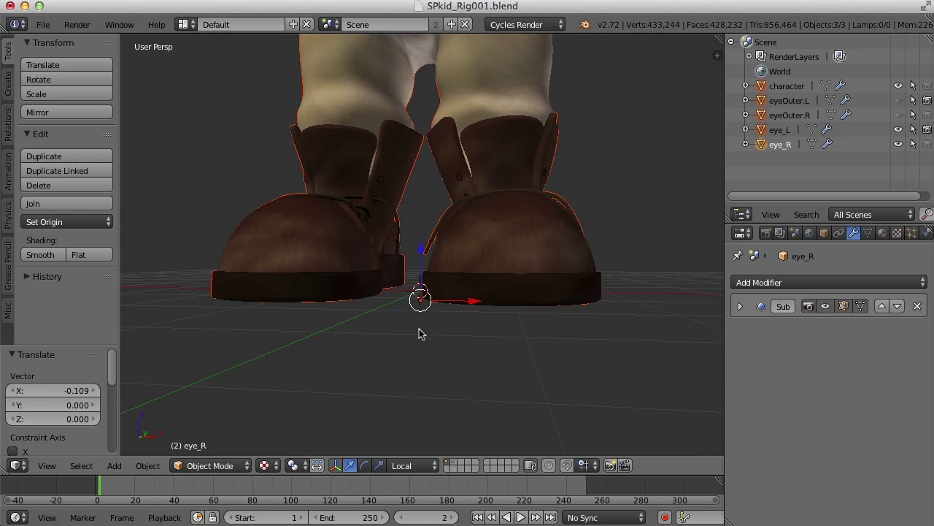
{"action": "middle_click_drag", "start_coordinate": [423, 329], "coordinate": [516, 297]}
{"action": "scroll", "coordinate": [514, 288], "scroll_direction": "down", "scroll_amount": 3}
{"action": "scroll", "coordinate": [504, 331], "scroll_direction": "up", "scroll_amount": 1}
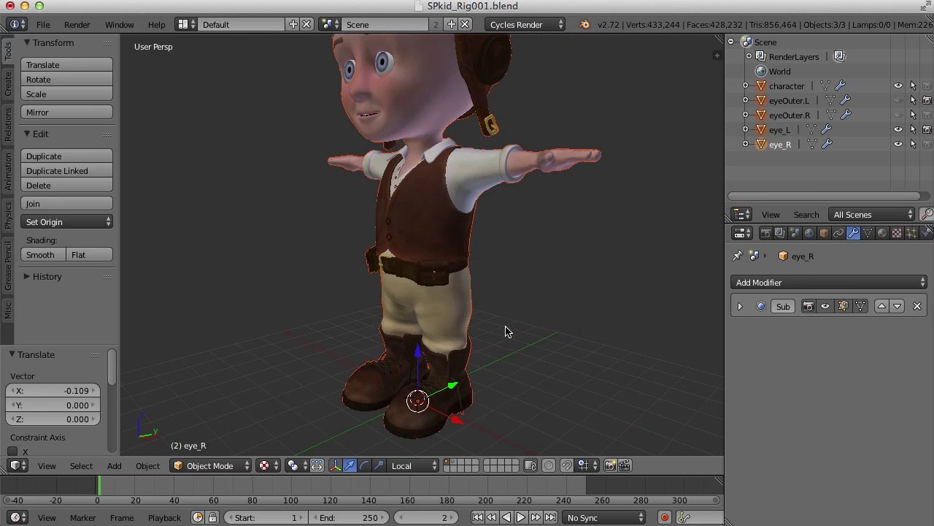
Step: Select only the character, display its transform values, and apply its location, rotation and scale
{"action": "middle_click_drag", "start_coordinate": [503, 331], "coordinate": [482, 295]}
{"action": "right_click", "coordinate": [456, 275]}
{"action": "scroll", "coordinate": [554, 327], "scroll_direction": "down", "scroll_amount": 3}
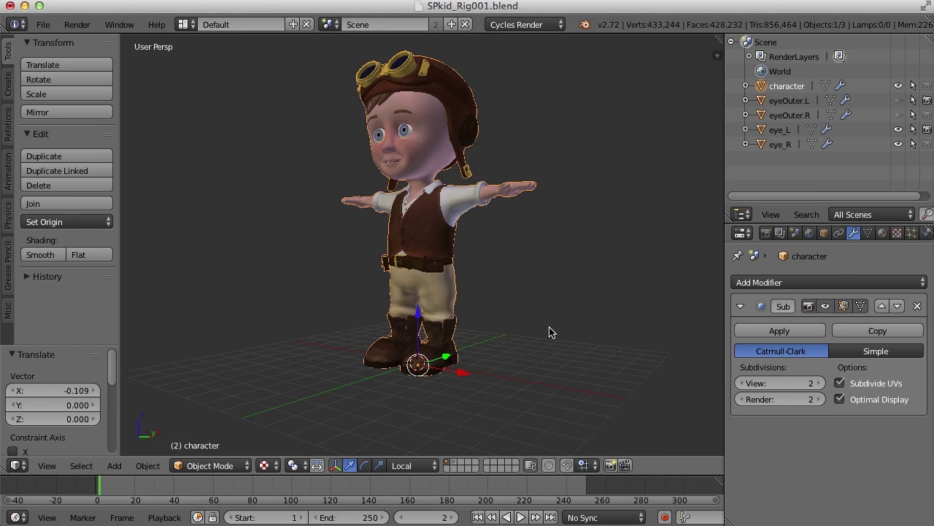
{"action": "key", "text": "n"}
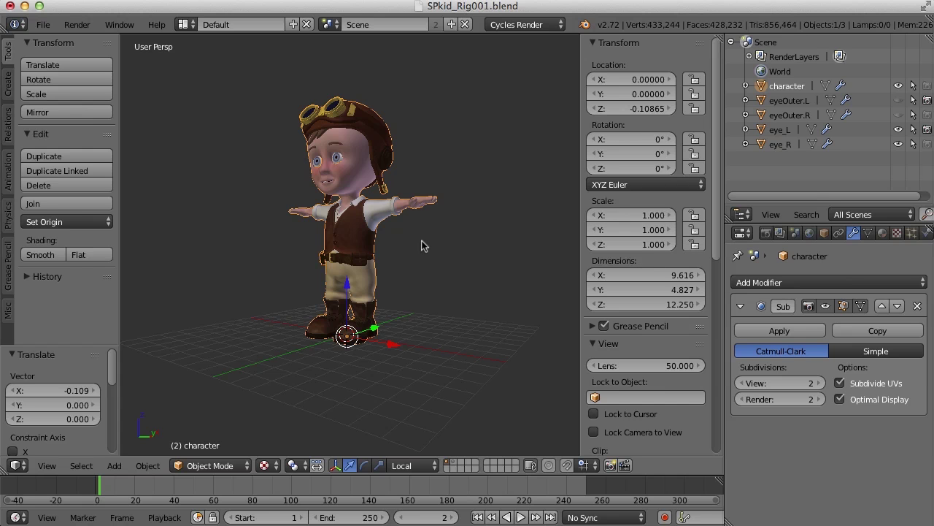
{"action": "middle_click_drag", "start_coordinate": [426, 247], "coordinate": [428, 247]}
{"action": "scroll", "coordinate": [430, 245], "scroll_direction": "up", "scroll_amount": 1}
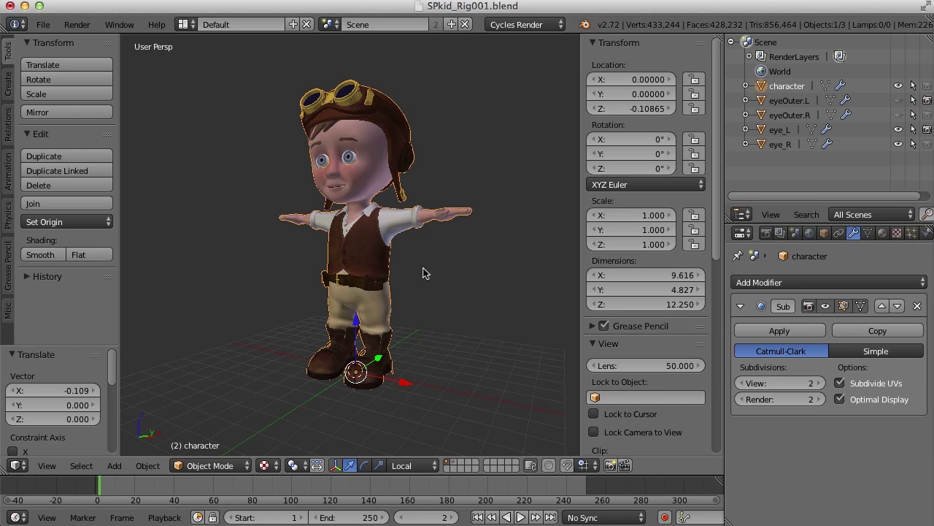
{"action": "key", "text": "ctrl+a"}
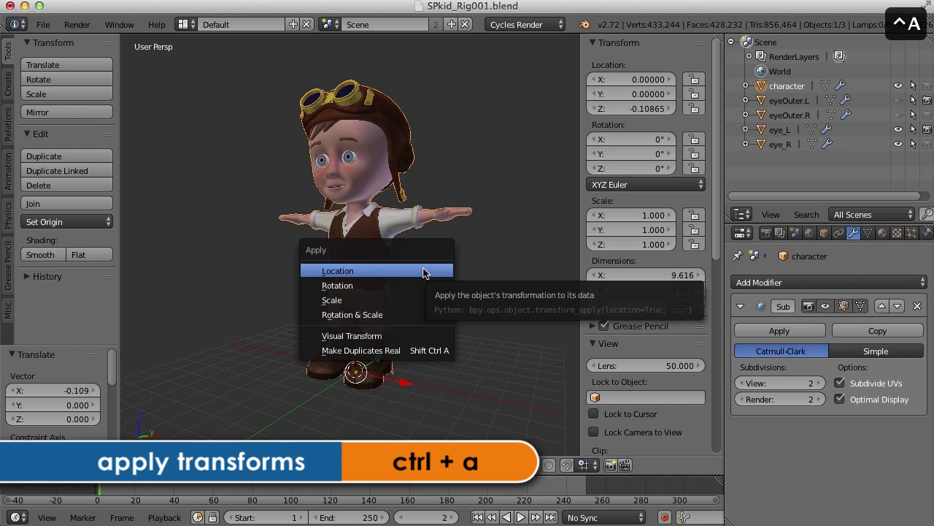
{"action": "left_click", "coordinate": [373, 276]}
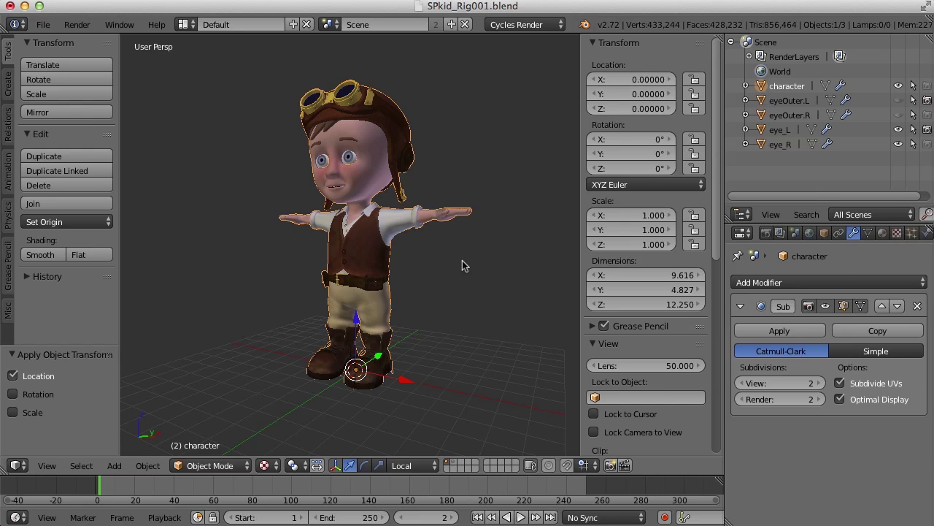
{"action": "key", "text": "ctrl+a"}
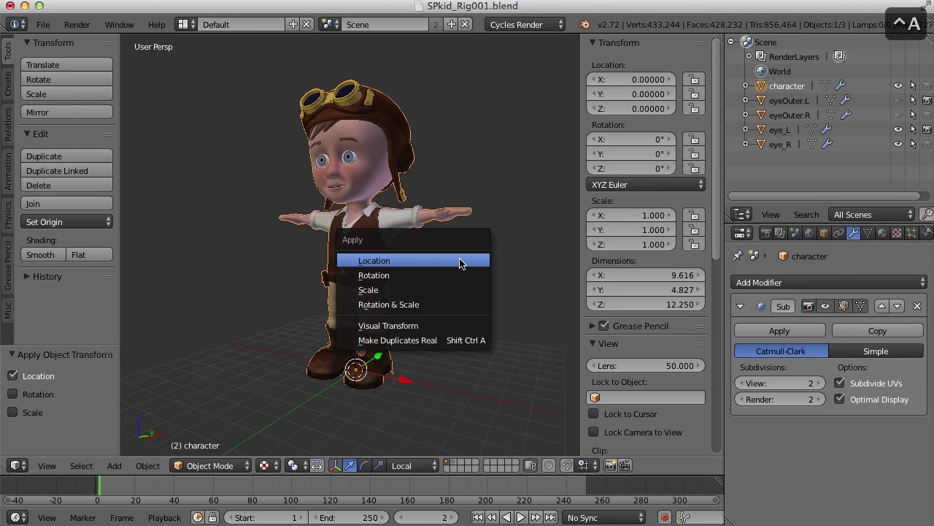
{"action": "left_click", "coordinate": [448, 307]}
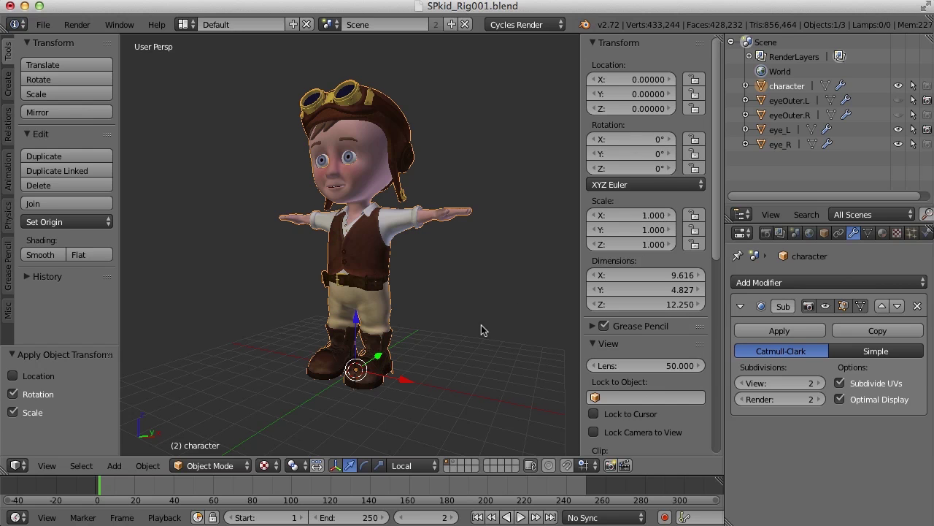
Step: Snap the 3D cursor to the scene center and set the character's origin to the 3D cursor
{"action": "middle_click_drag", "start_coordinate": [494, 322], "coordinate": [438, 333]}
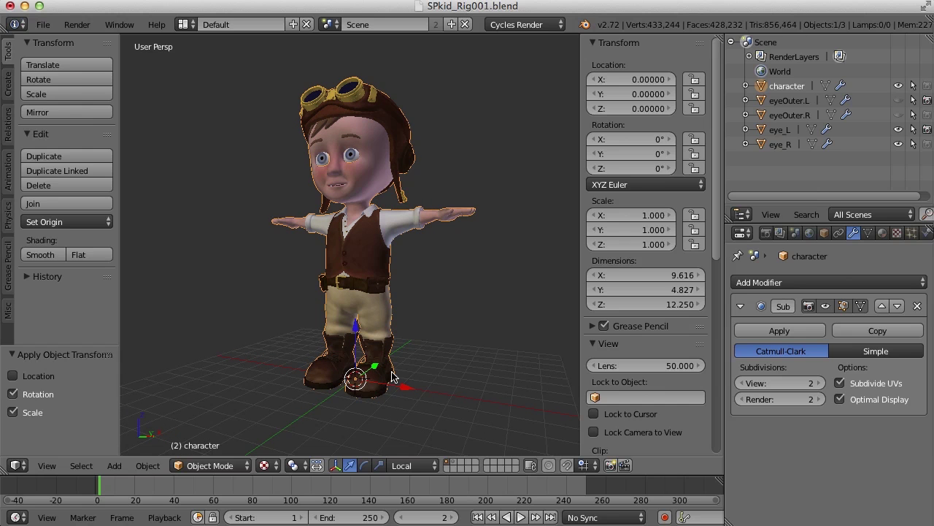
{"action": "scroll", "coordinate": [357, 384], "scroll_direction": "up", "scroll_amount": 6}
{"action": "middle_click_drag", "start_coordinate": [406, 223], "coordinate": [423, 340]}
{"action": "scroll", "coordinate": [442, 371], "scroll_direction": "up", "scroll_amount": 4}
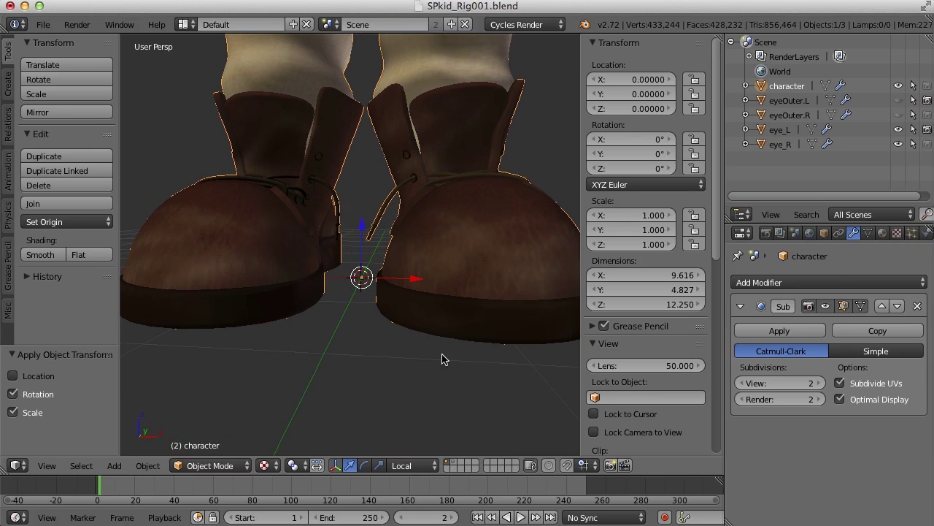
{"action": "key", "text": "shift+s"}
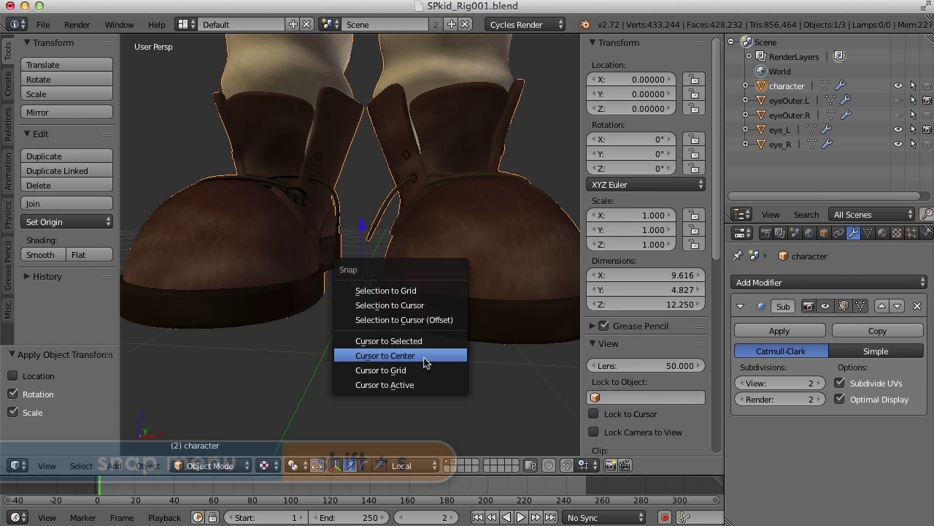
{"action": "left_click", "coordinate": [424, 358]}
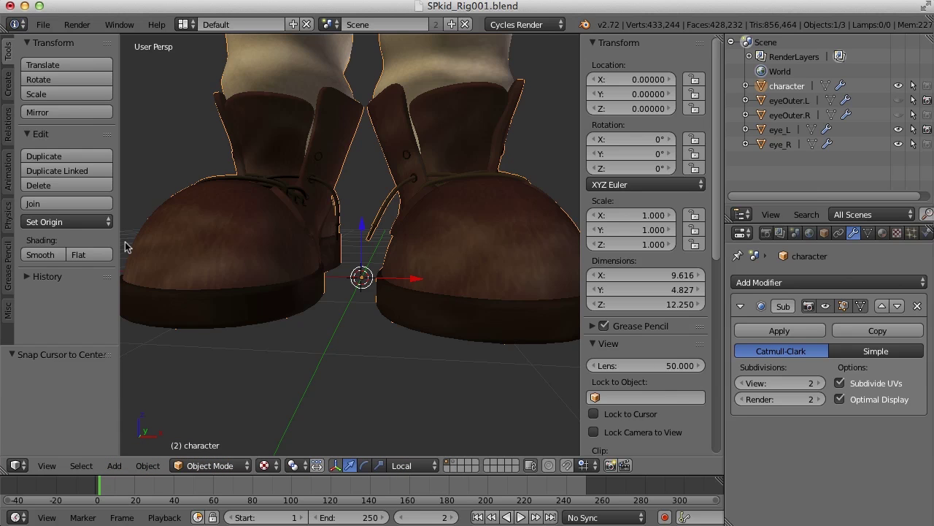
{"action": "left_click", "coordinate": [82, 223]}
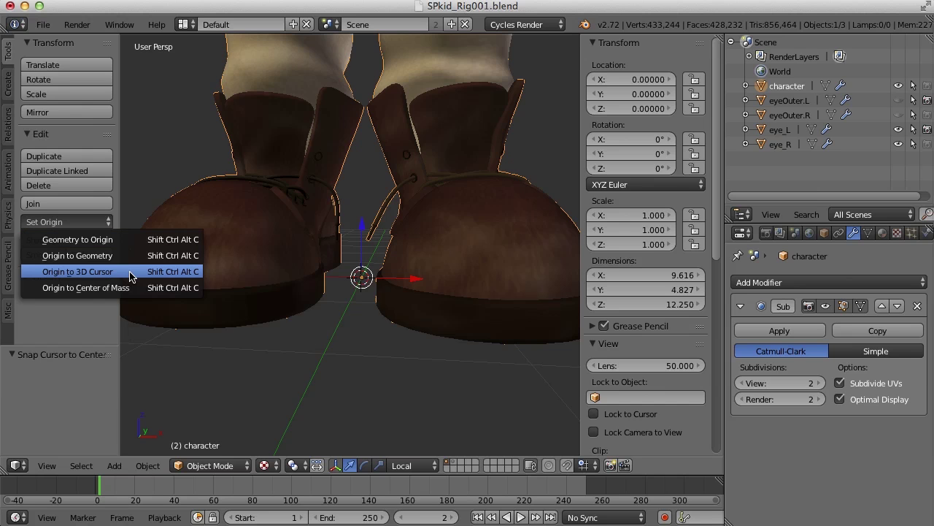
{"action": "key", "text": "Return"}
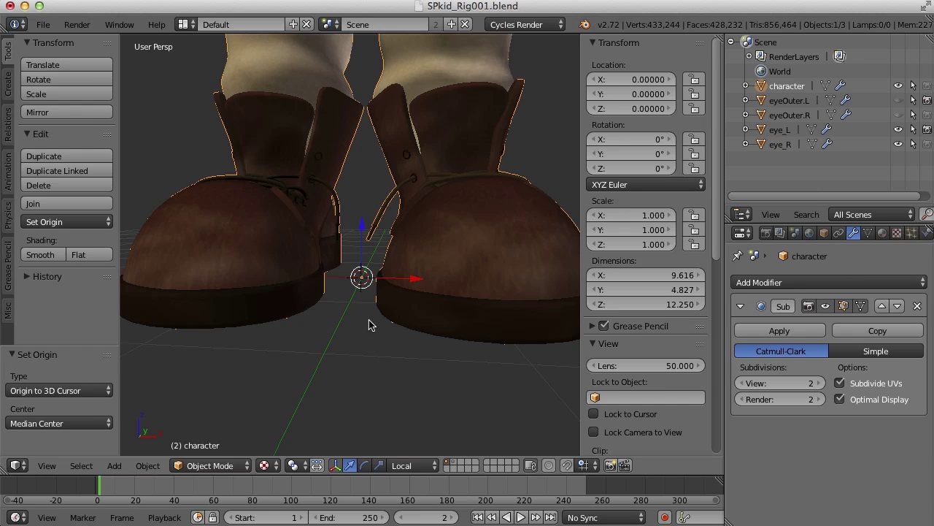
Step: Select eye_L in wireframe display, set its origin to its geometry, and restore the textured display
{"action": "scroll", "coordinate": [380, 315], "scroll_direction": "down", "scroll_amount": 5}
{"action": "scroll", "coordinate": [420, 289], "scroll_direction": "down", "scroll_amount": 2}
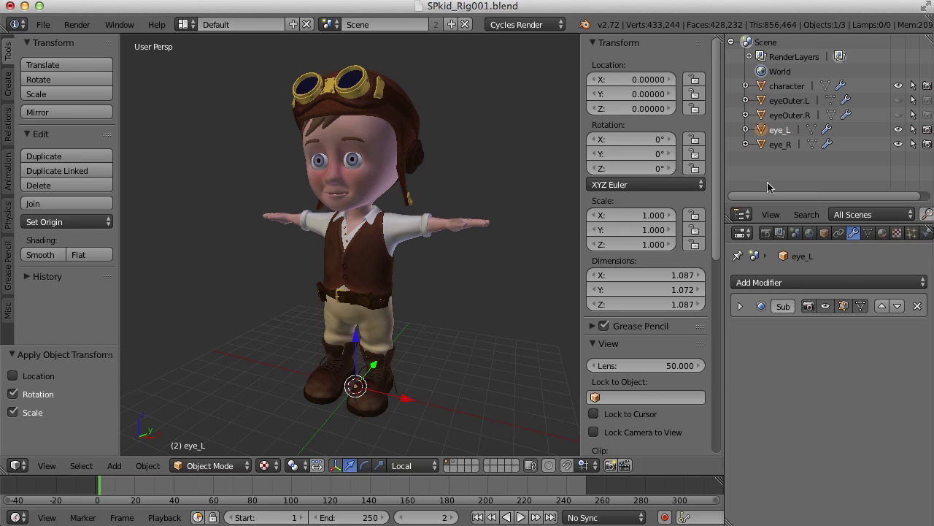
{"action": "left_click", "coordinate": [779, 145]}
{"action": "left_click", "coordinate": [783, 131]}
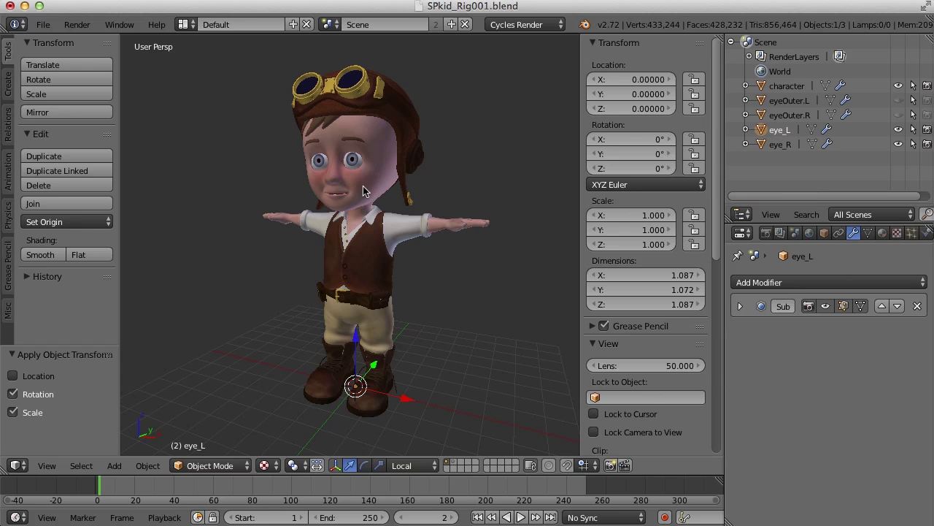
{"action": "left_click", "coordinate": [781, 145]}
{"action": "left_click", "coordinate": [783, 136]}
{"action": "key", "text": "z"}
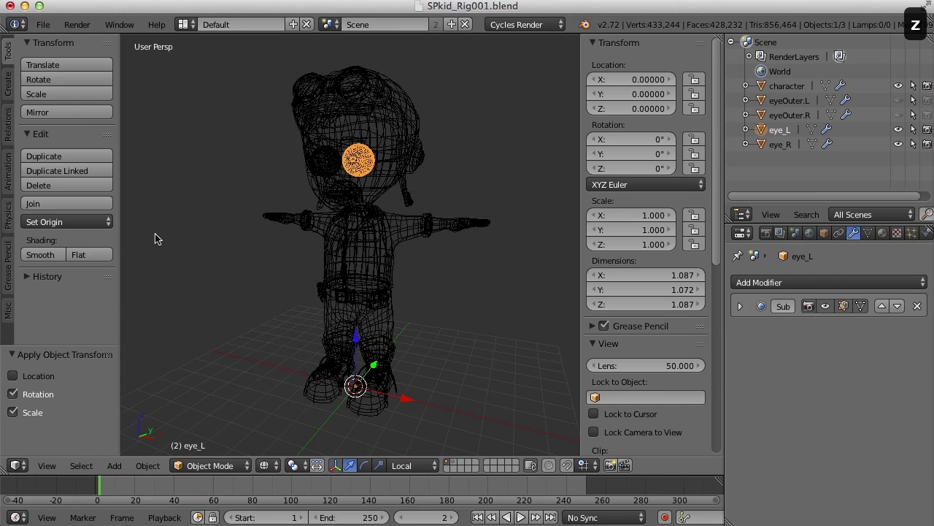
{"action": "left_click", "coordinate": [94, 225]}
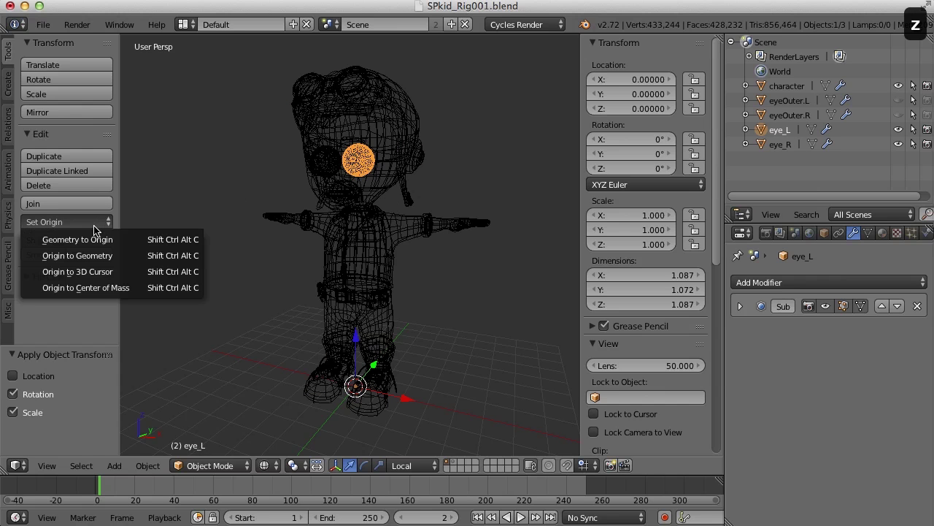
{"action": "left_click", "coordinate": [120, 260]}
{"action": "key", "text": "z"}
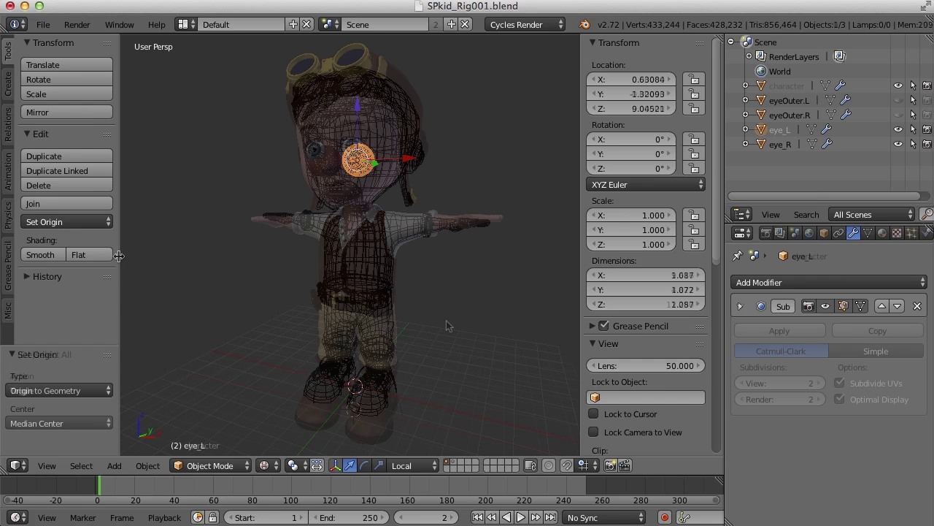
Step: Remove the duplicate vertices from the entire character mesh, deselect everything and return to Object Mode
{"action": "key", "text": "a"}
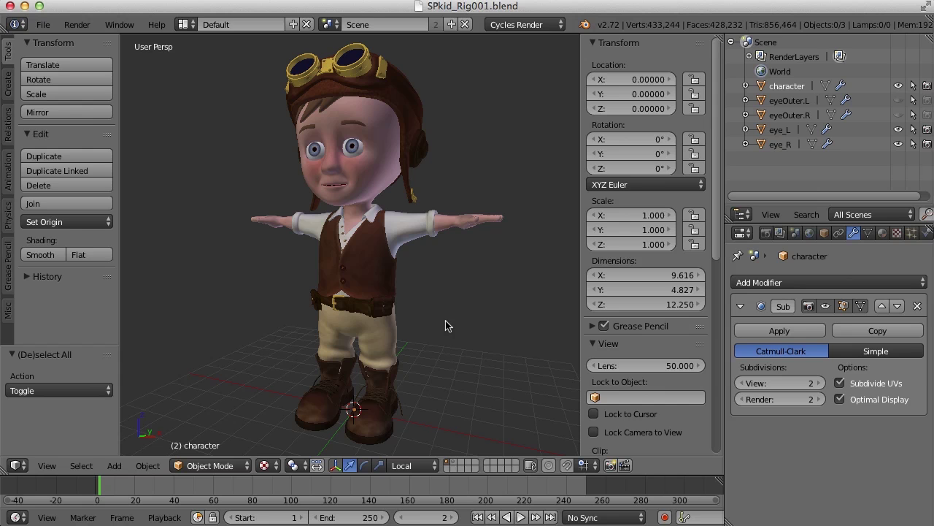
{"action": "right_click", "coordinate": [373, 278]}
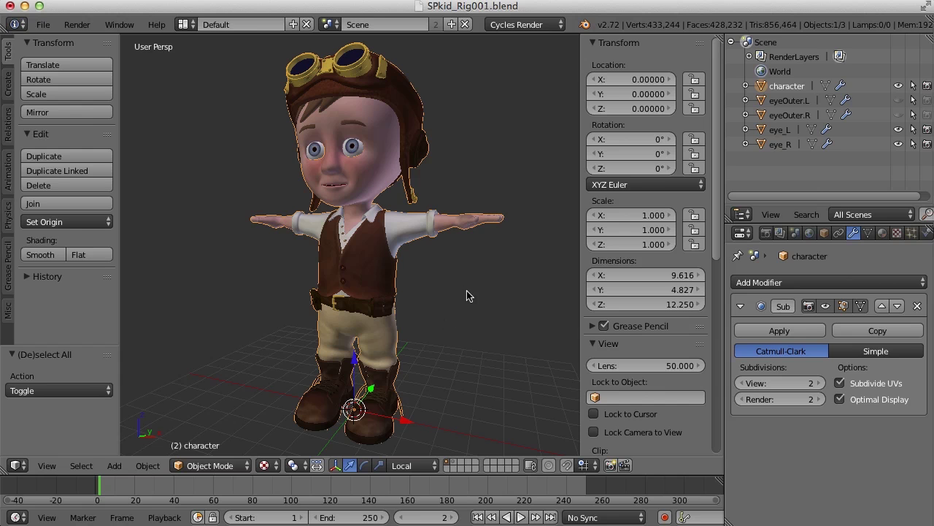
{"action": "key", "text": "Tab"}
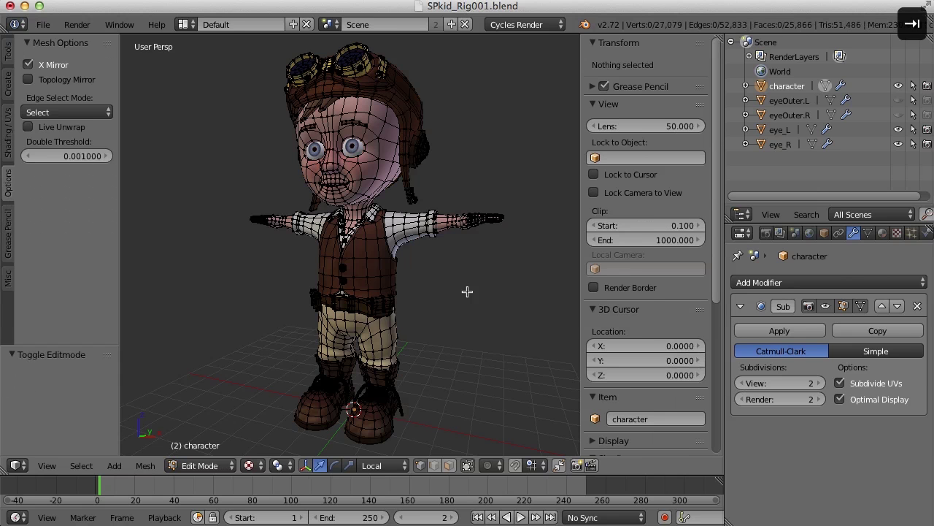
{"action": "key", "text": "a"}
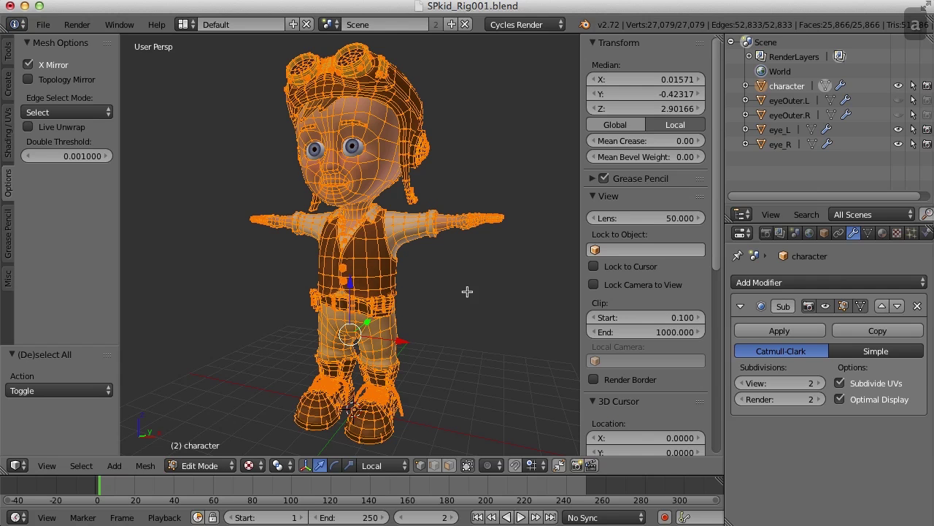
{"action": "key", "text": "ctrl+v"}
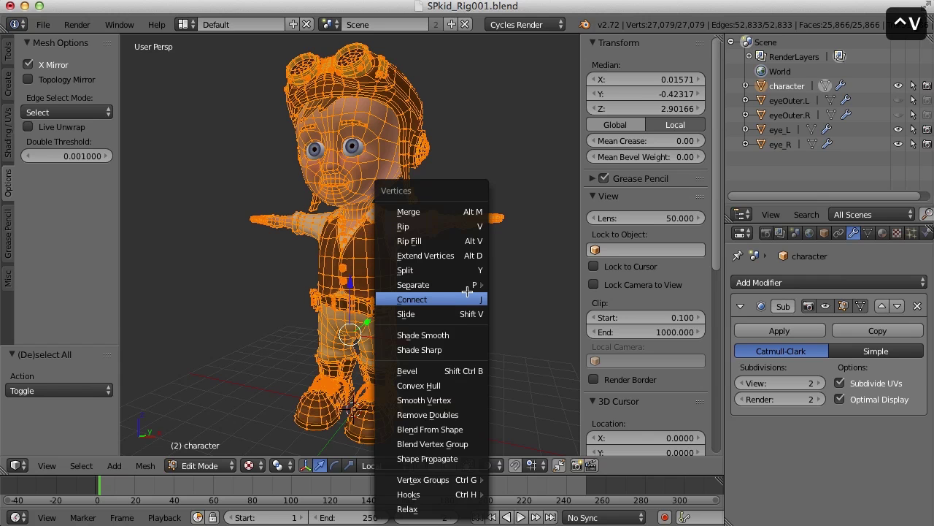
{"action": "left_click", "coordinate": [448, 415]}
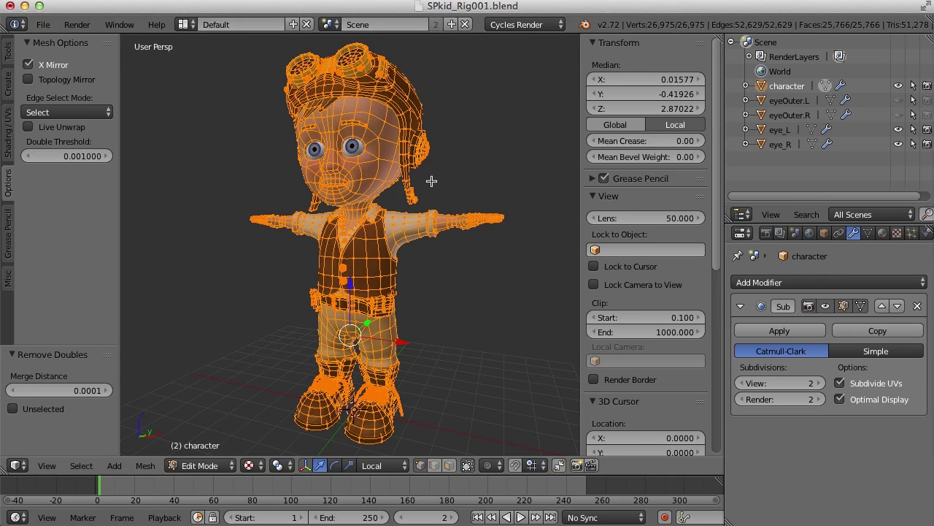
{"action": "key", "text": "a"}
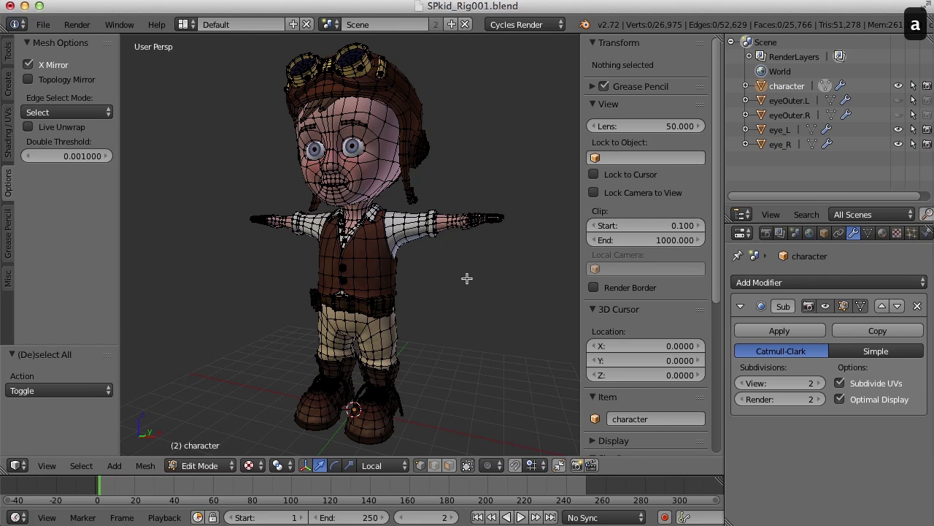
{"action": "key", "text": "Tab"}
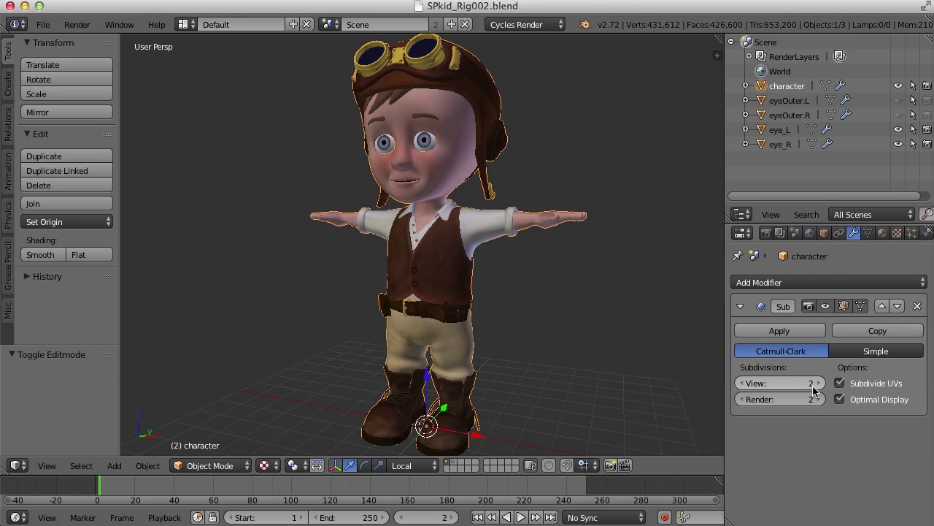
Step: Set the character's Subdivision Surface viewport level to 1
{"action": "left_click", "coordinate": [744, 384]}
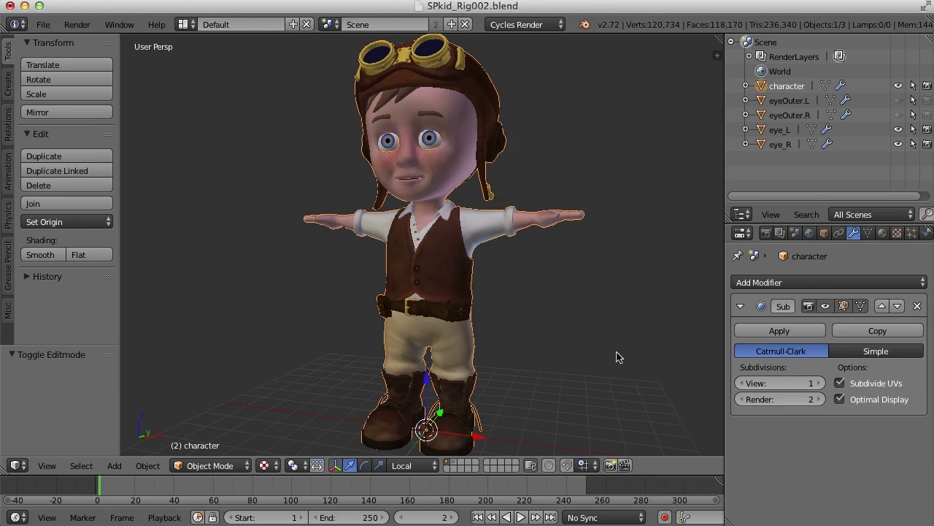
{"action": "mouse_move", "coordinate": [616, 354]}
{"action": "middle_mouse_down"}
{"action": "mouse_move", "coordinate": [415, 355]}
{"action": "mouse_move", "coordinate": [630, 358]}
{"action": "middle_mouse_up"}
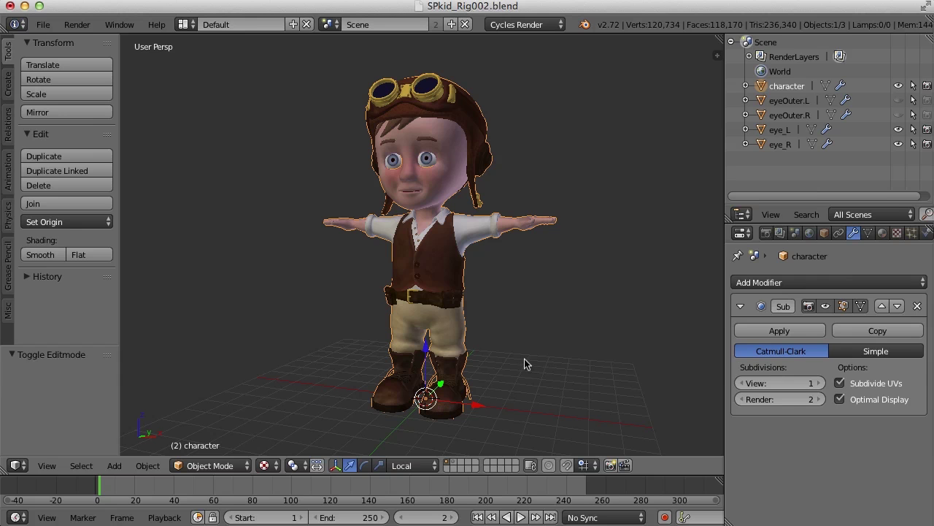
Step: Add an armature at the scene center between the boots and frame its single bone up close
{"action": "left_click", "coordinate": [9, 89]}
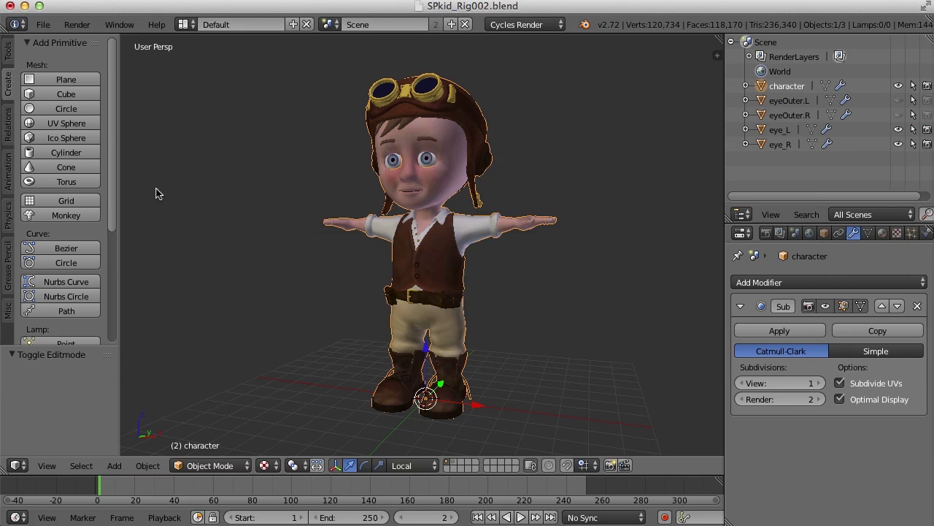
{"action": "scroll", "coordinate": [108, 195], "scroll_direction": "down", "scroll_amount": 5}
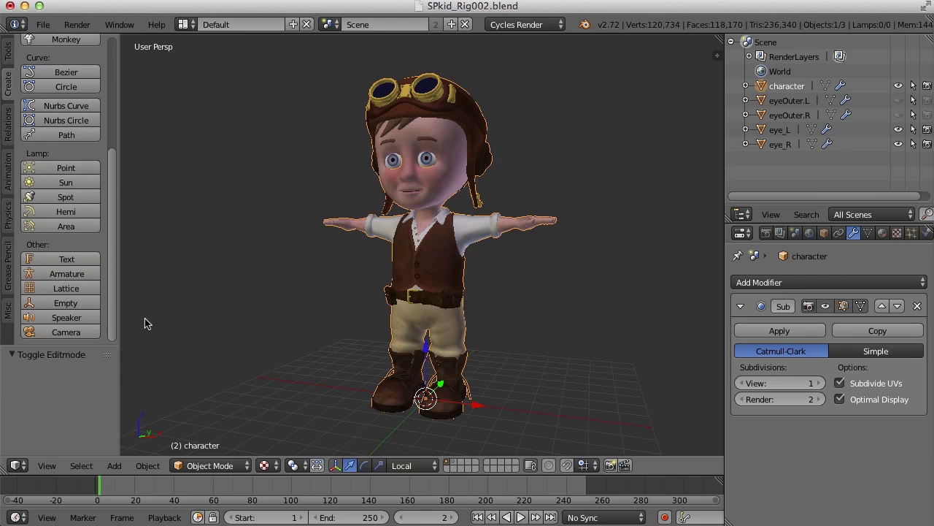
{"action": "left_click", "coordinate": [77, 280]}
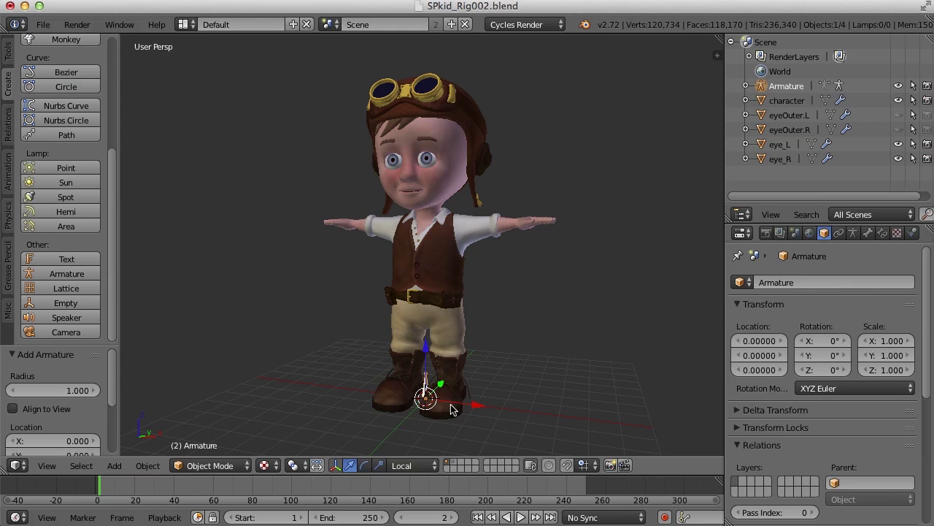
{"action": "key", "text": "KP_Decimal"}
{"action": "middle_click_drag", "start_coordinate": [496, 375], "coordinate": [511, 319]}
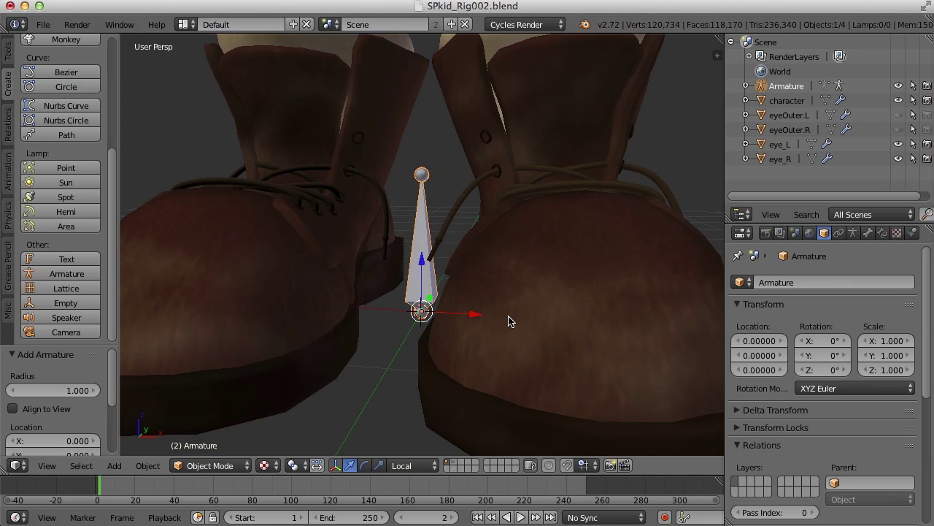
{"action": "scroll", "coordinate": [502, 322], "scroll_direction": "down", "scroll_amount": 2}
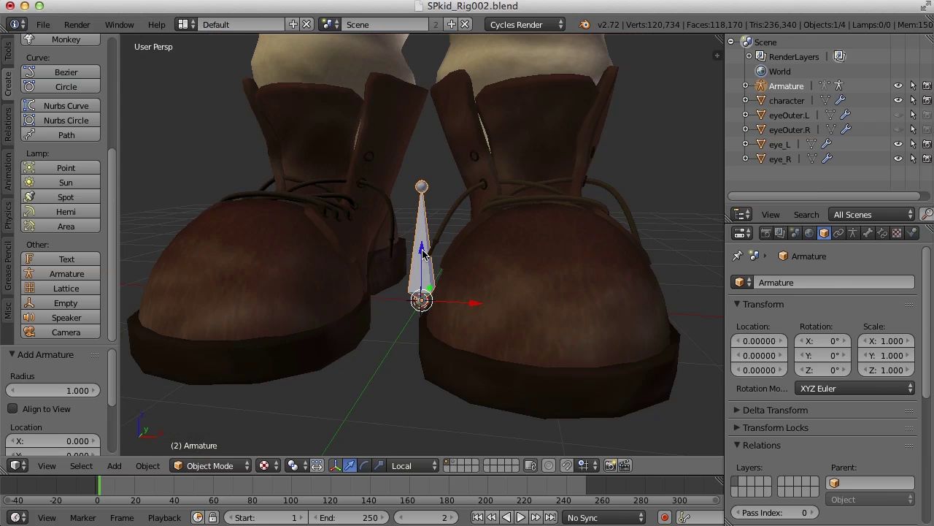
Step: Try raising the whole armature about 0.56 units along its local Z axis in Object Mode, and undo the move
{"action": "key", "text": "g"}
{"action": "key", "text": "z"}
{"action": "key", "text": "z"}
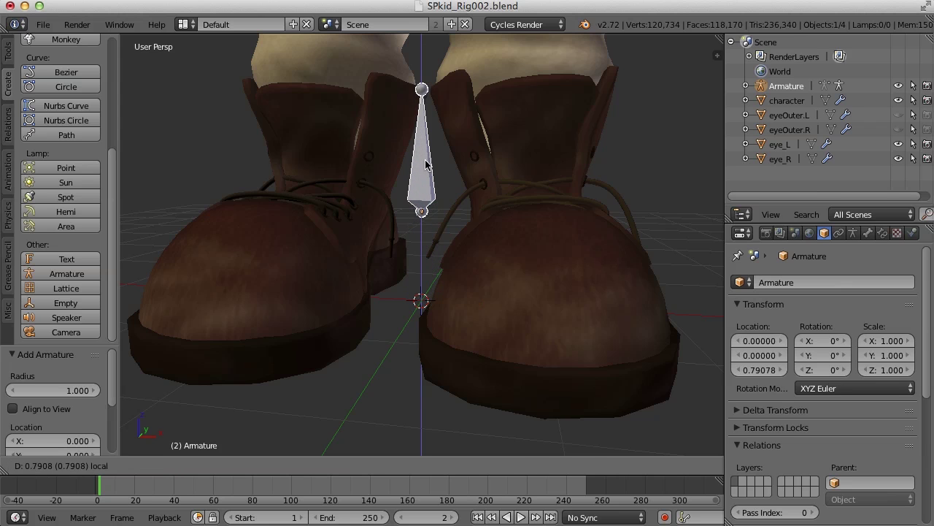
{"action": "left_click", "coordinate": [425, 196]}
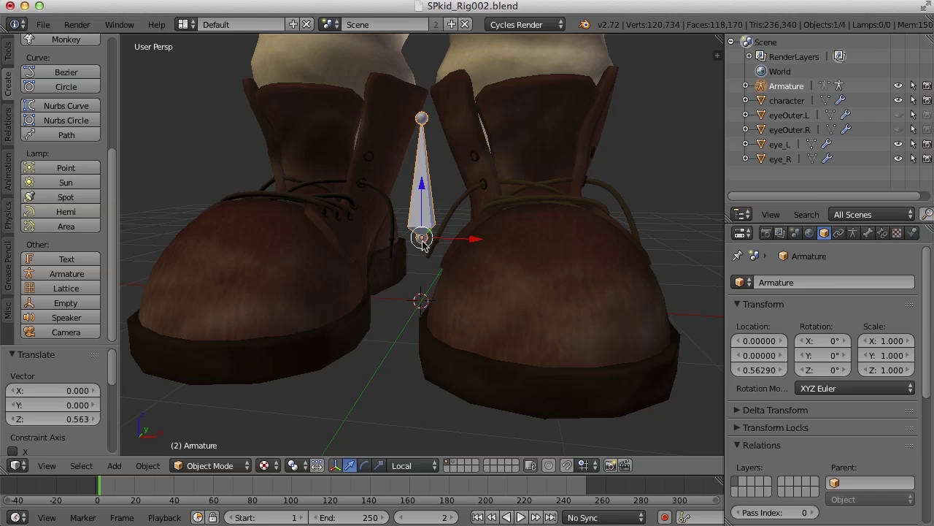
{"action": "key", "text": "ctrl+z"}
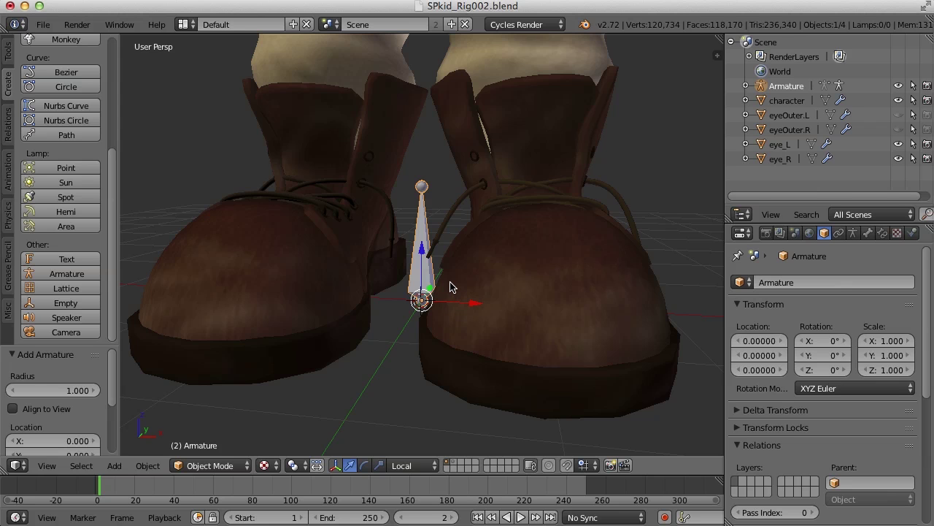
Step: In the armature's Edit Mode, select the whole bone and raise it about 2.94 units along Z into the hips
{"action": "key", "text": "Tab"}
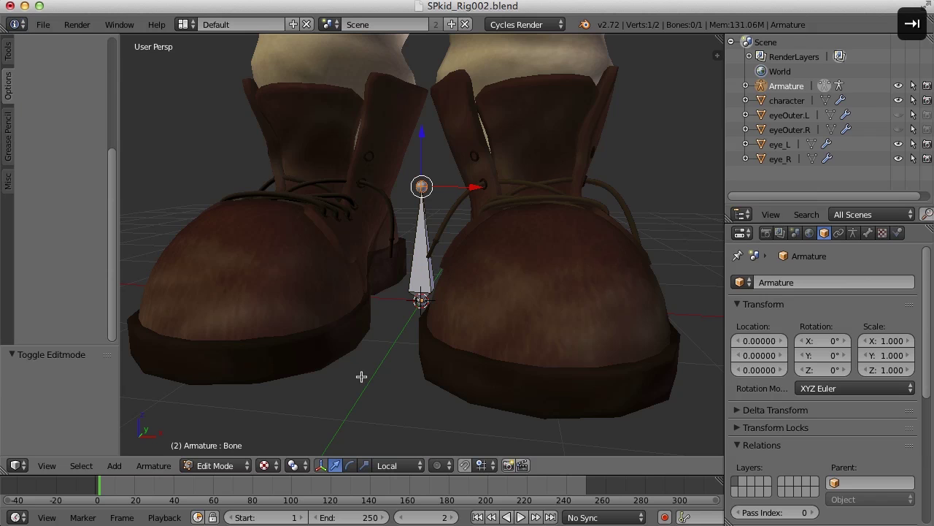
{"action": "right_click", "coordinate": [420, 261]}
{"action": "scroll", "coordinate": [496, 324], "scroll_direction": "down", "scroll_amount": 4}
{"action": "scroll", "coordinate": [486, 312], "scroll_direction": "down", "scroll_amount": 2}
{"action": "middle_click_drag", "start_coordinate": [486, 285], "coordinate": [488, 382], "text": "shift"}
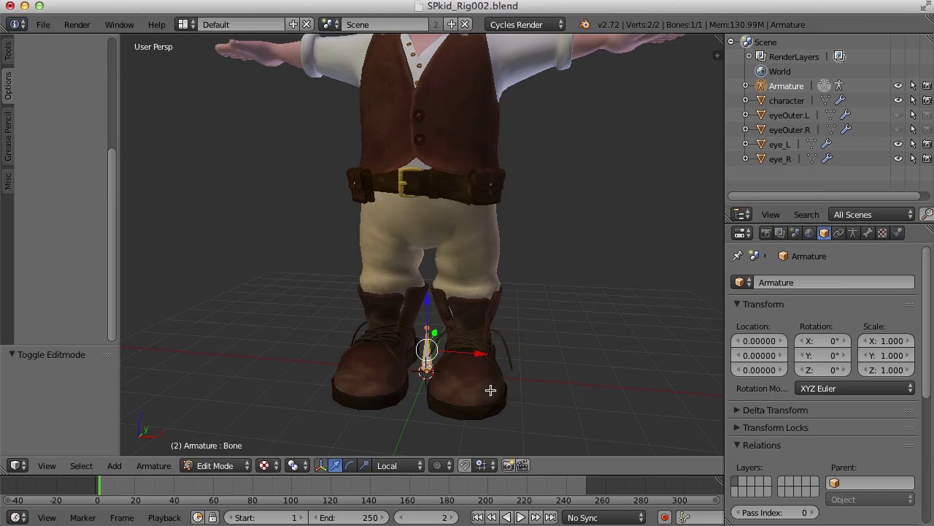
{"action": "left_click_drag", "start_coordinate": [427, 300], "coordinate": [432, 168]}
{"action": "middle_click_drag", "start_coordinate": [490, 368], "coordinate": [434, 359]}
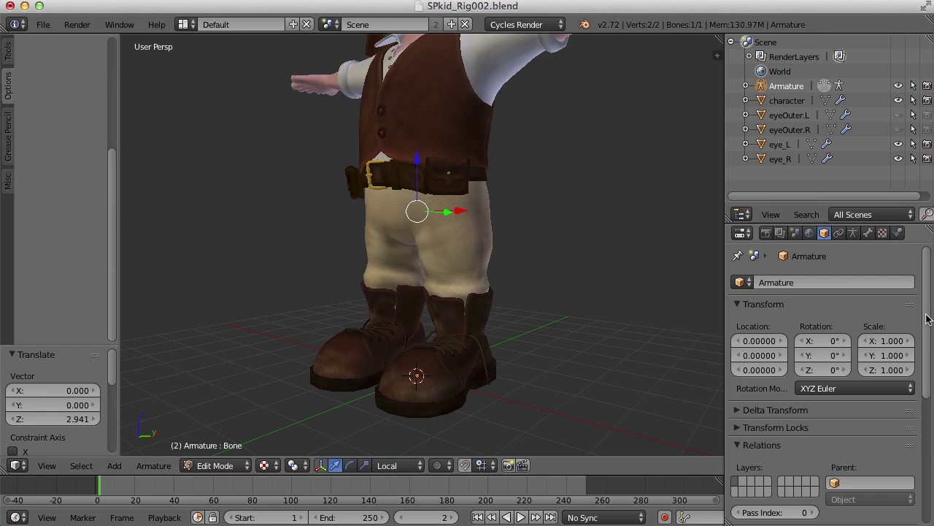
Step: Enable the X-Ray display option for the armature so its bone draws through the character mesh
{"action": "left_click_drag", "start_coordinate": [930, 319], "coordinate": [929, 357]}
{"action": "scroll", "coordinate": [839, 269], "scroll_direction": "down", "scroll_amount": 5}
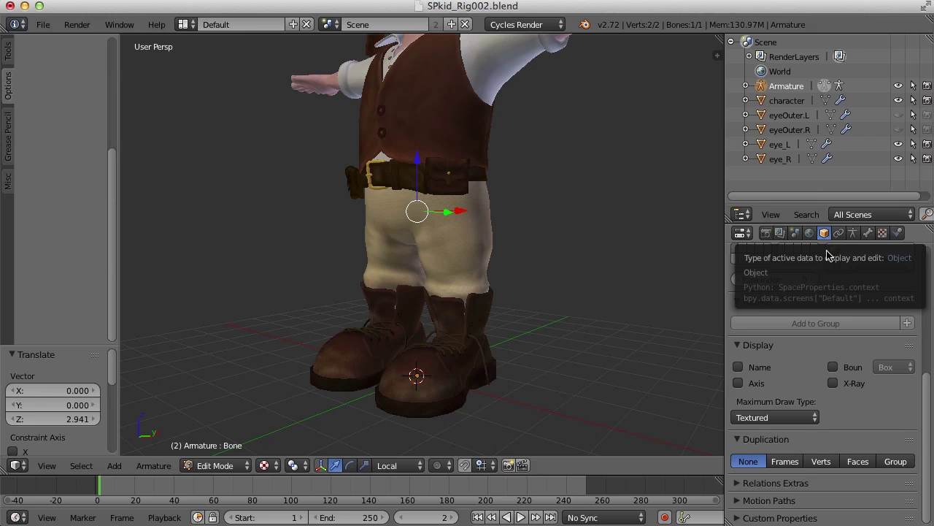
{"action": "left_click", "coordinate": [833, 385]}
{"action": "mouse_move", "coordinate": [538, 271]}
{"action": "middle_mouse_down"}
{"action": "mouse_move", "coordinate": [456, 277]}
{"action": "mouse_move", "coordinate": [596, 271]}
{"action": "mouse_move", "coordinate": [552, 274]}
{"action": "middle_mouse_up"}
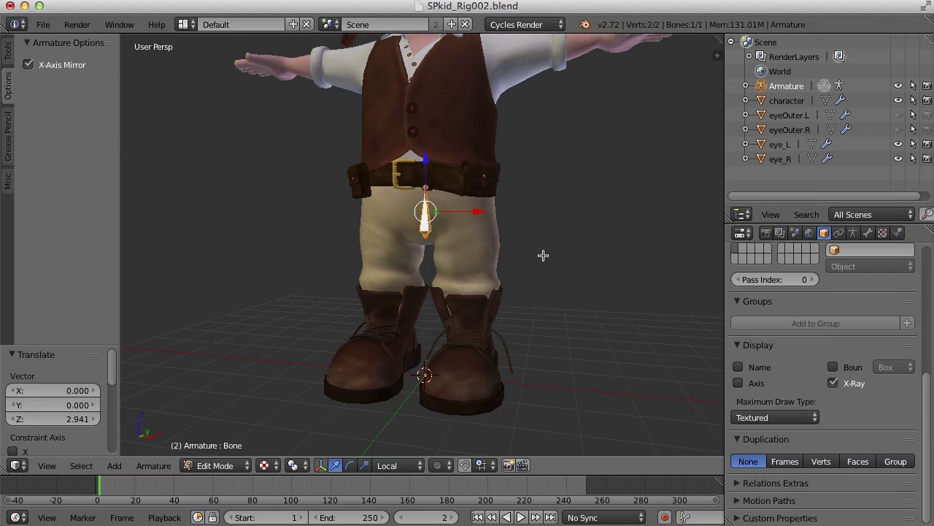
Step: In the right orthographic view, move the bone about 0.33 units along Y towards the back of the hips
{"action": "key", "text": "3"}
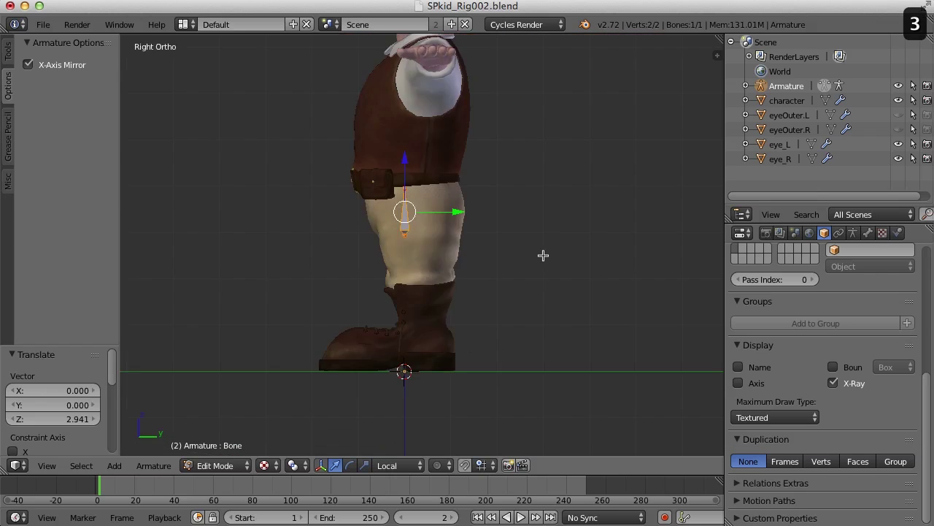
{"action": "scroll", "coordinate": [497, 223], "scroll_direction": "up", "scroll_amount": 3}
{"action": "middle_click_drag", "start_coordinate": [497, 223], "coordinate": [511, 223], "text": "shift"}
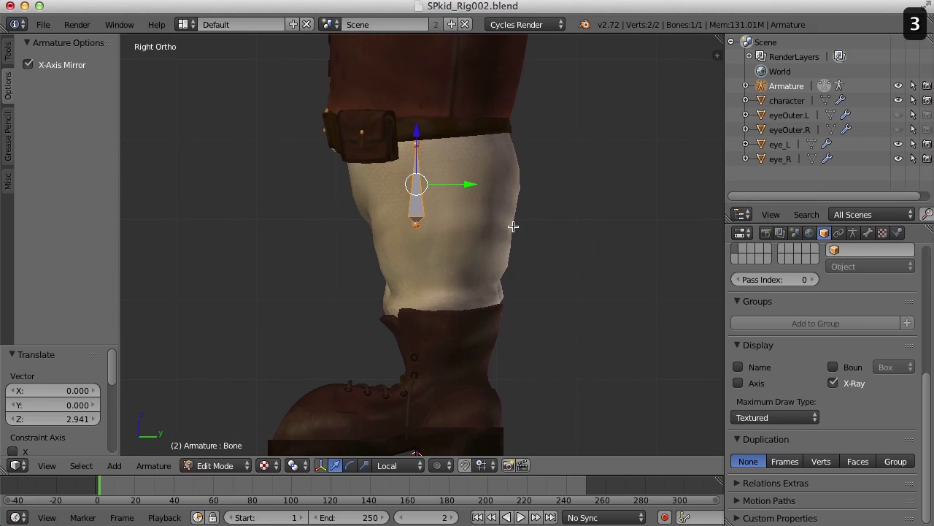
{"action": "left_click_drag", "start_coordinate": [473, 184], "coordinate": [500, 186]}
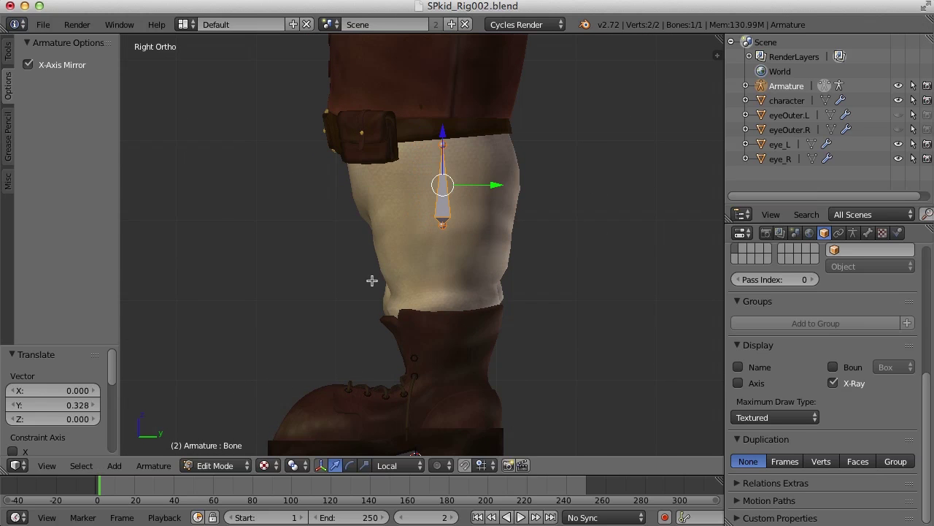
Step: Raise the bone about 0.14 units in the front view and shift it about 0.04 units forward along Y in the right view
{"action": "key", "text": "KP_1"}
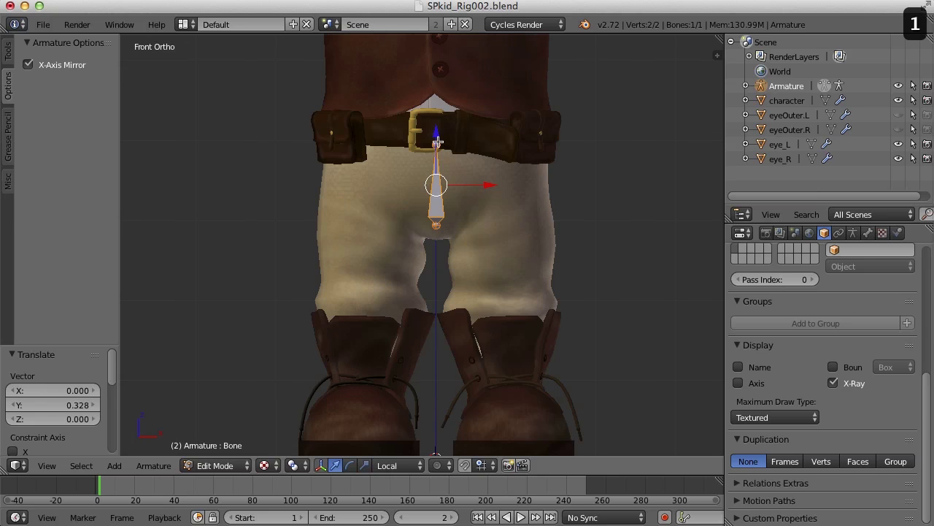
{"action": "left_click_drag", "start_coordinate": [436, 143], "coordinate": [436, 134]}
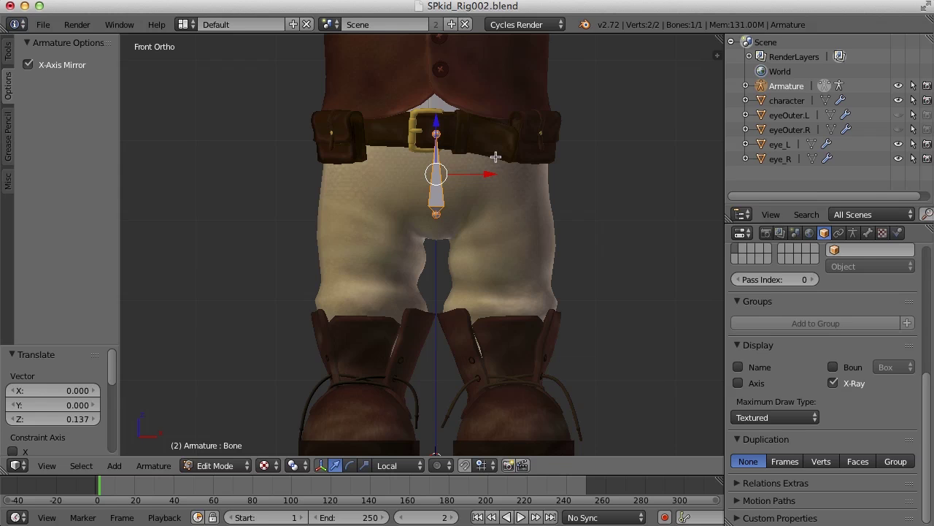
{"action": "key", "text": "KP_3"}
{"action": "left_click_drag", "start_coordinate": [499, 174], "coordinate": [503, 176]}
{"action": "middle_click_drag", "start_coordinate": [513, 222], "coordinate": [517, 250], "text": "shift"}
{"action": "scroll", "coordinate": [511, 219], "scroll_direction": "down", "scroll_amount": 1}
{"action": "middle_click_drag", "start_coordinate": [507, 210], "coordinate": [494, 260], "text": "shift"}
{"action": "scroll", "coordinate": [511, 242], "scroll_direction": "up", "scroll_amount": 1}
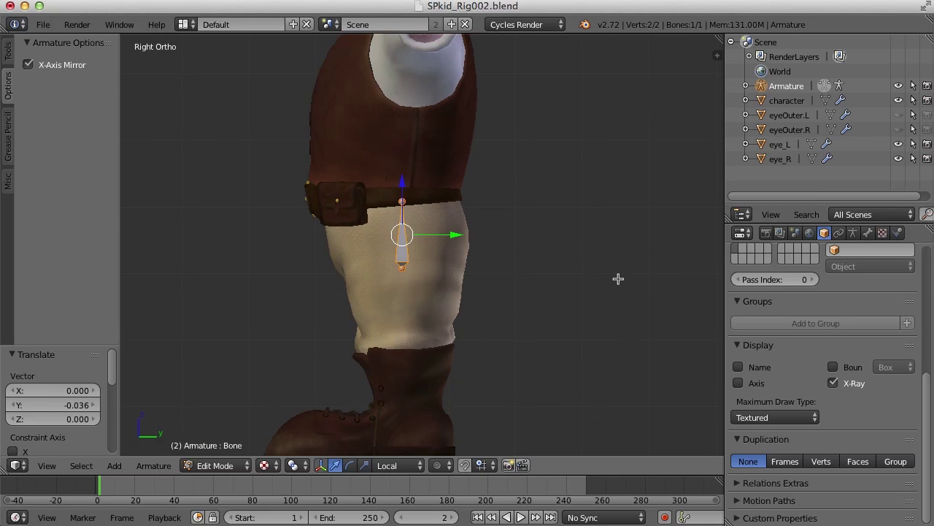
Step: Display the bone's item properties and rename the bone as root
{"action": "key", "text": "n"}
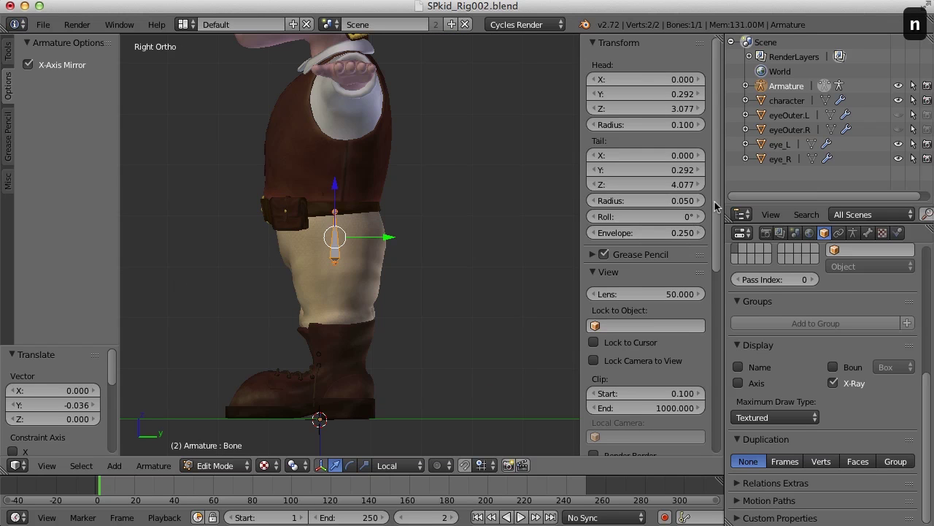
{"action": "left_click_drag", "start_coordinate": [716, 206], "coordinate": [716, 418]}
{"action": "scroll", "coordinate": [474, 267], "scroll_direction": "up", "scroll_amount": 2}
{"action": "middle_click_drag", "start_coordinate": [474, 267], "coordinate": [535, 264], "text": "shift"}
{"action": "left_click", "coordinate": [645, 279]}
{"action": "type", "text": "root"}
{"action": "key", "text": "Return"}
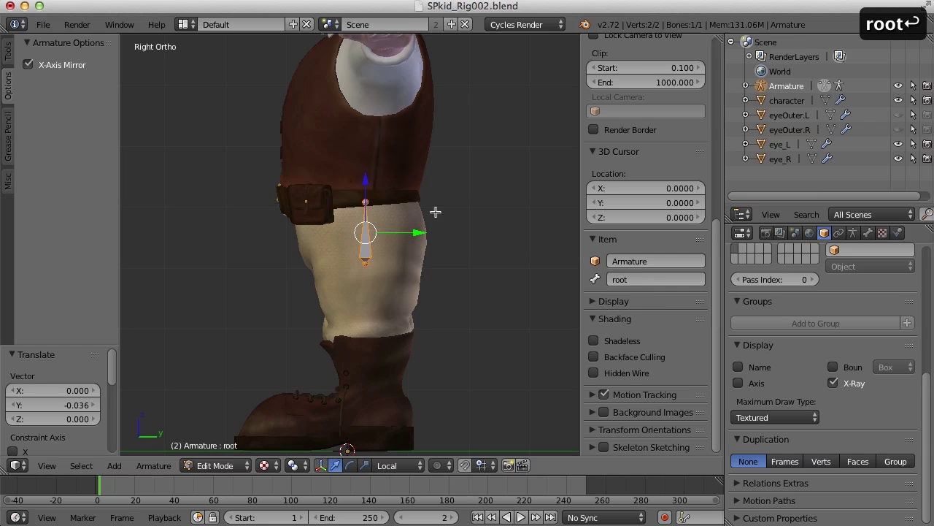
Step: Extrude a bone about 1 unit upward from the root bone's belt-level tip and raise its end about 0.08 units
{"action": "left_click", "coordinate": [368, 201]}
{"action": "scroll", "coordinate": [478, 199], "scroll_direction": "up", "scroll_amount": 2}
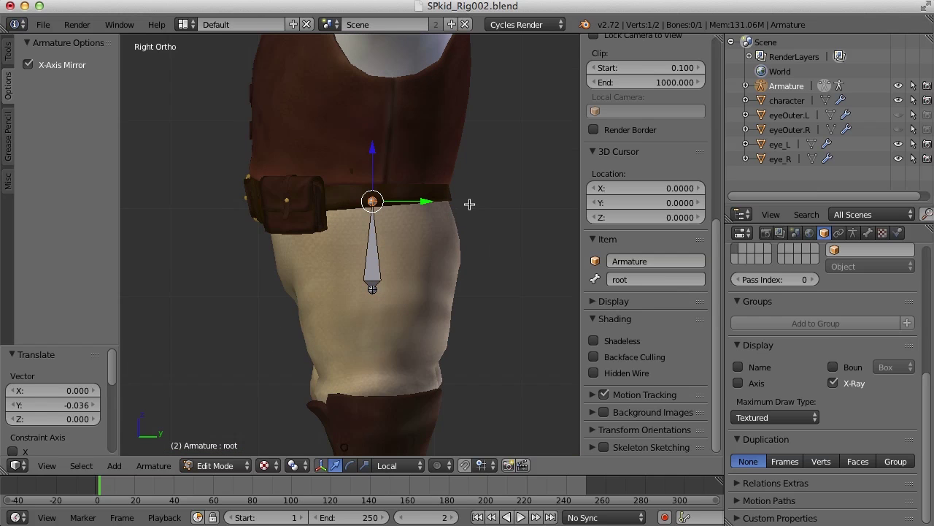
{"action": "middle_click_drag", "start_coordinate": [478, 199], "coordinate": [451, 223], "text": "shift"}
{"action": "scroll", "coordinate": [484, 215], "scroll_direction": "right", "scroll_amount": 2}
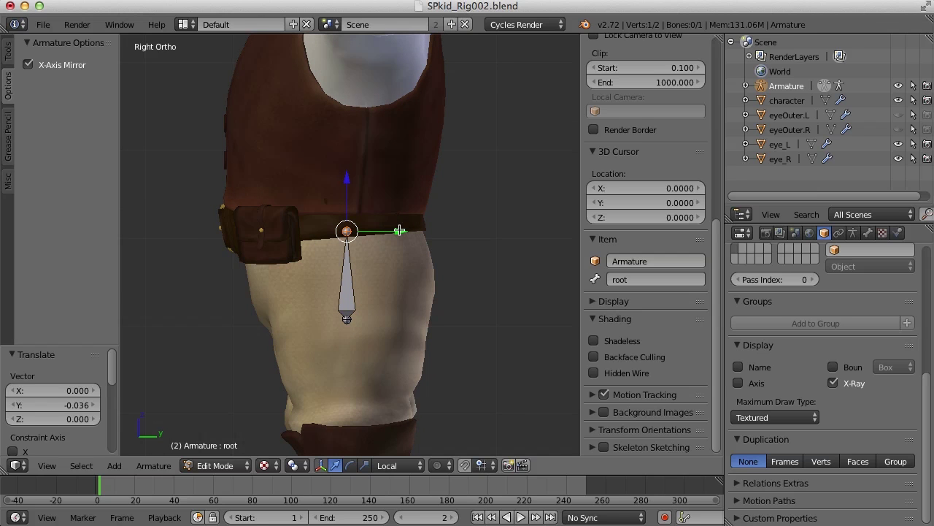
{"action": "middle_click_drag", "start_coordinate": [419, 221], "coordinate": [425, 248], "text": "shift"}
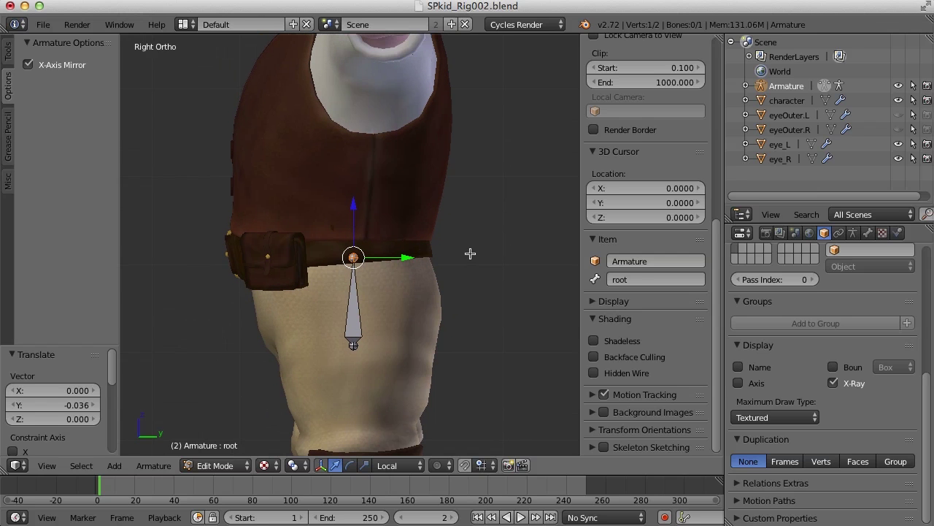
{"action": "key", "text": "e"}
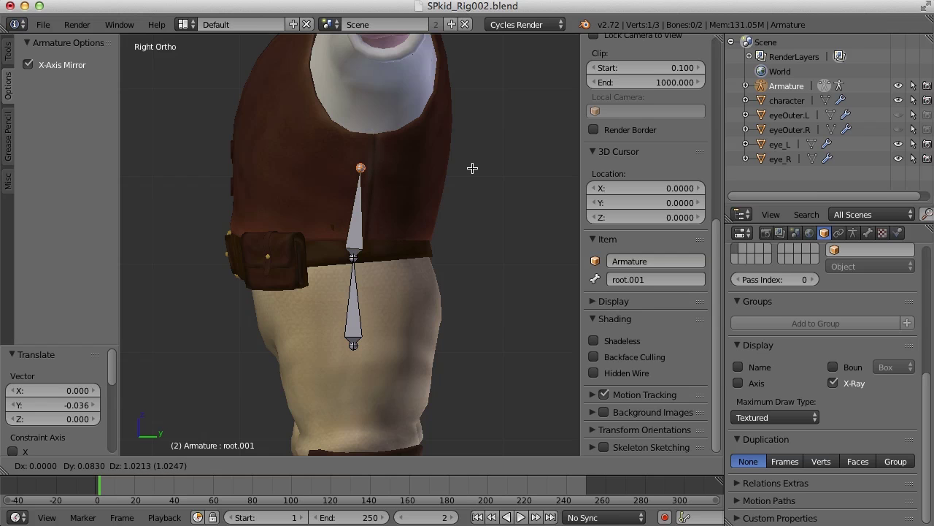
{"action": "left_click", "coordinate": [472, 168]}
{"action": "middle_click_drag", "start_coordinate": [487, 183], "coordinate": [486, 292], "text": "shift"}
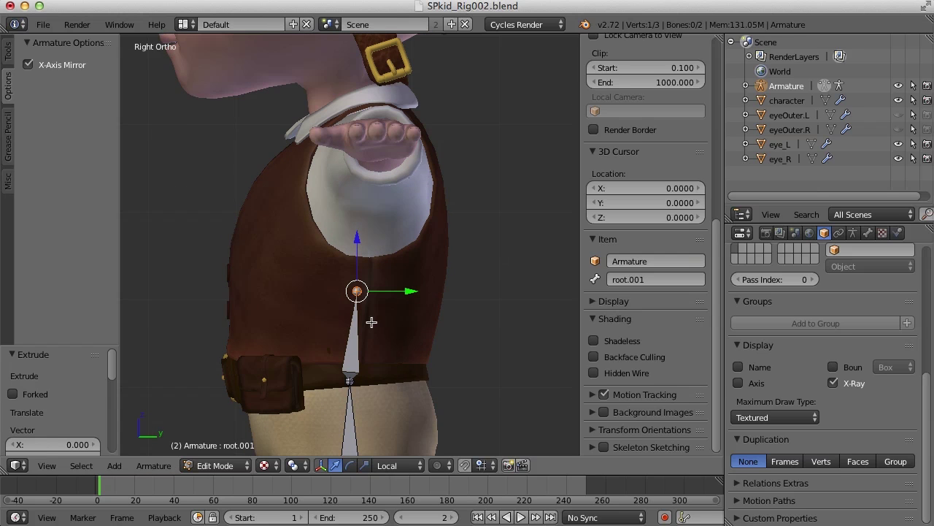
{"action": "key", "text": "g"}
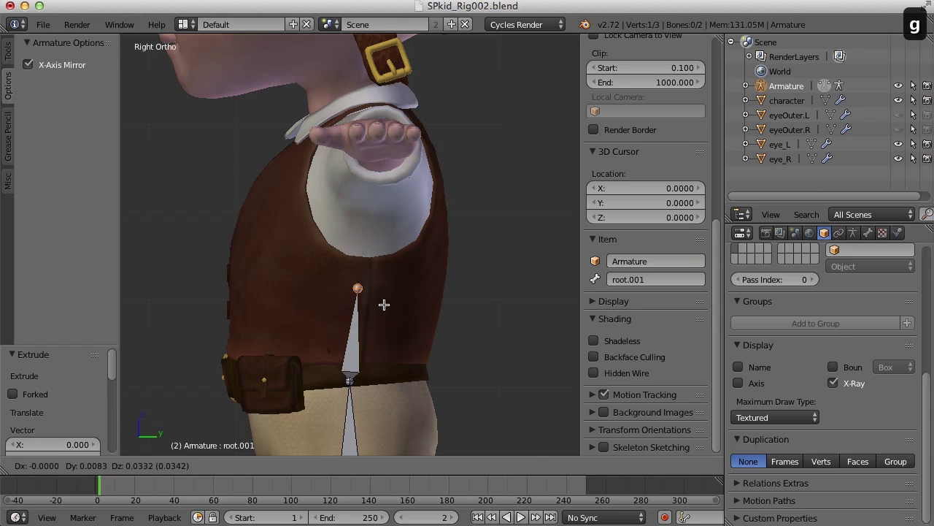
{"action": "left_click", "coordinate": [383, 302]}
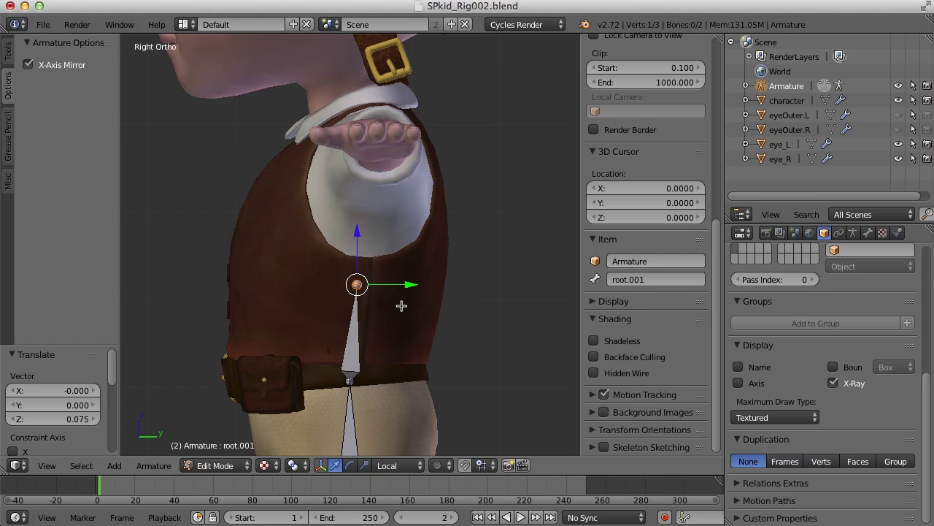
Step: Extrude a second spine bone about 1.7 units up to shoulder height and shift the joint below it about 0.03 units forward along Y
{"action": "key", "text": "e"}
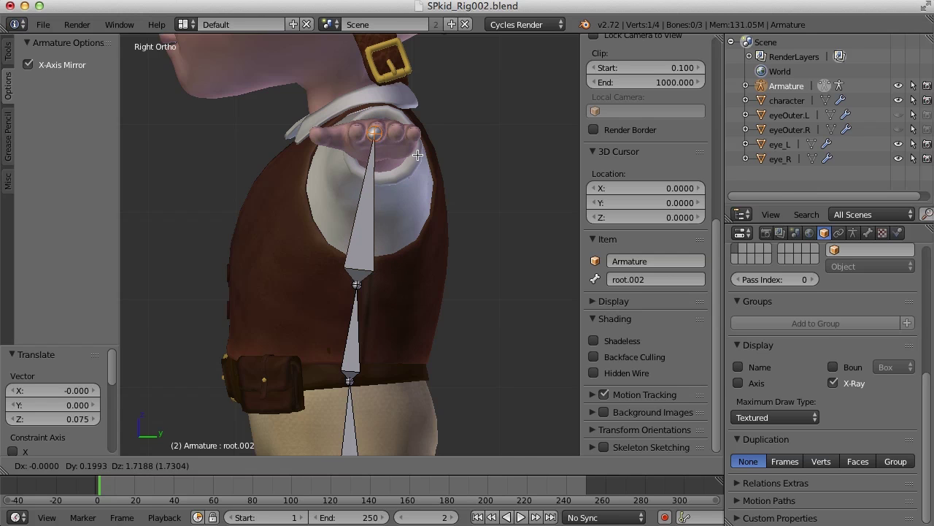
{"action": "left_click", "coordinate": [415, 154]}
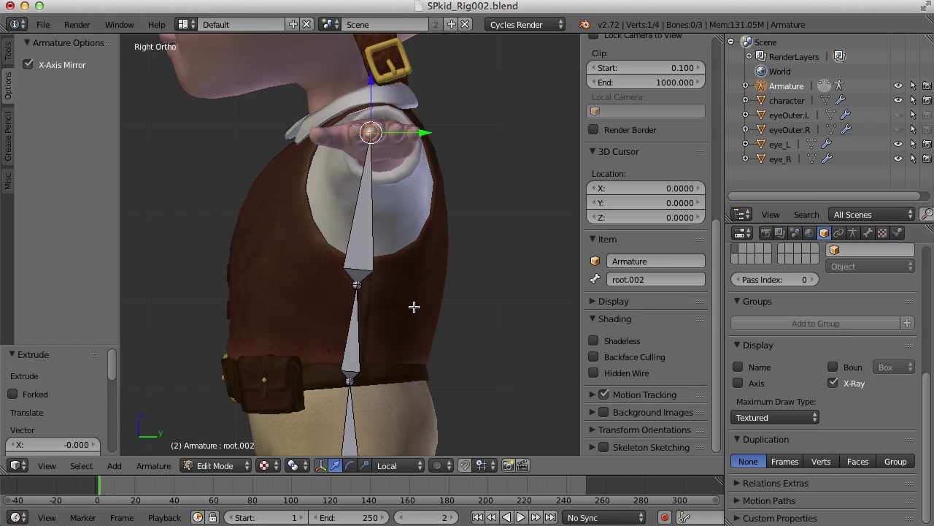
{"action": "right_click", "coordinate": [357, 286]}
{"action": "left_click_drag", "start_coordinate": [407, 284], "coordinate": [411, 286]}
Step: Move the upper spine bone's top joint about 0.05 units up and 0.02 units forward, below the collar
{"action": "right_click", "coordinate": [372, 132]}
{"action": "middle_click_drag", "start_coordinate": [470, 154], "coordinate": [495, 222], "text": "shift"}
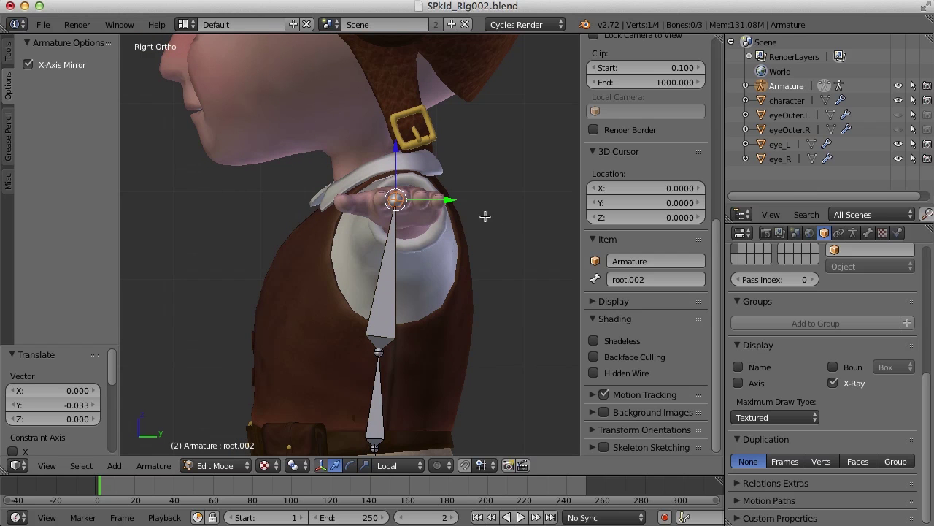
{"action": "middle_click_drag", "start_coordinate": [483, 238], "coordinate": [485, 243], "text": "shift"}
{"action": "key", "text": "g"}
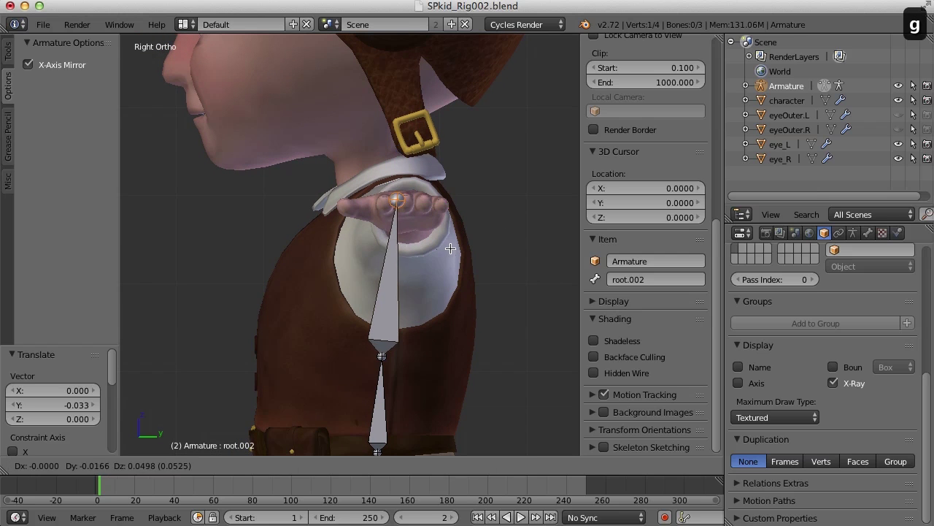
{"action": "left_click", "coordinate": [450, 248]}
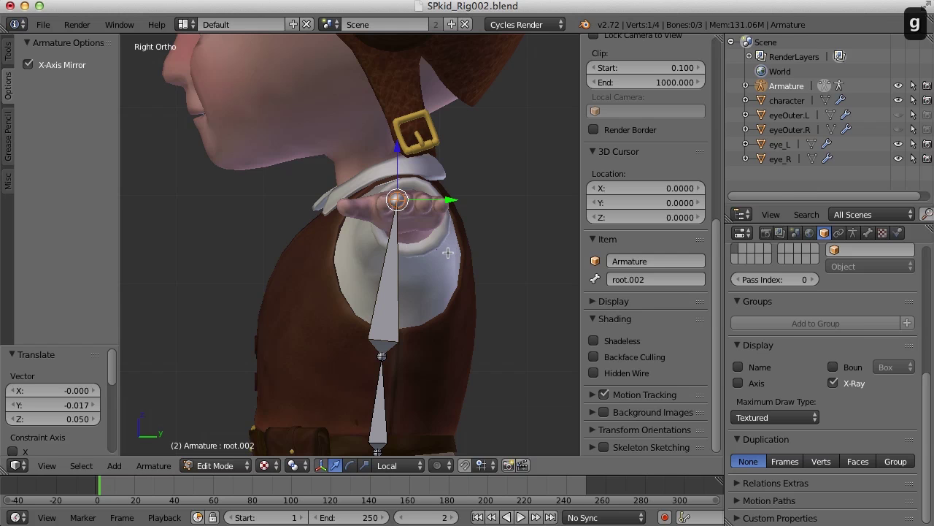
Step: Extrude a neck bone about 1.1 units up and slightly forward, then lower its tip about 0.07 units
{"action": "key", "text": "e"}
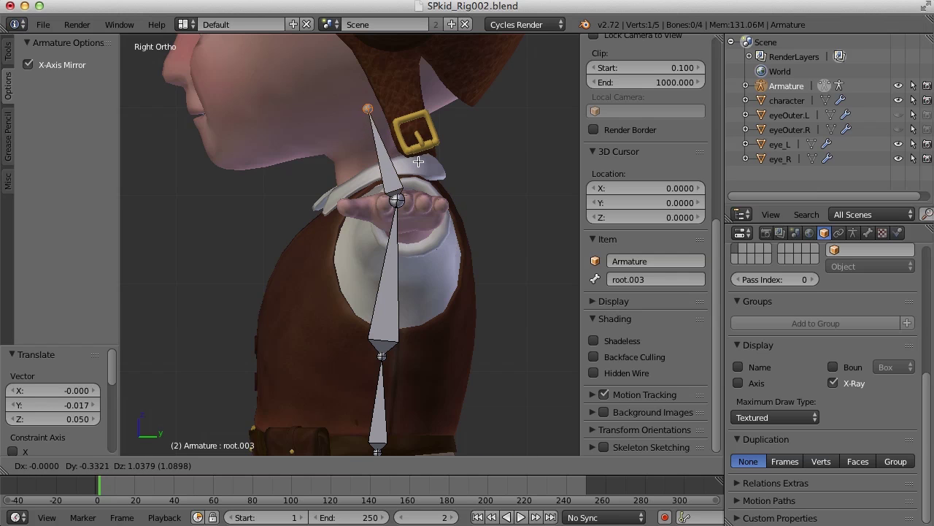
{"action": "left_click", "coordinate": [416, 162]}
{"action": "middle_click_drag", "start_coordinate": [501, 161], "coordinate": [506, 260], "text": "shift"}
{"action": "key", "text": "g"}
{"action": "left_click", "coordinate": [449, 235]}
Step: Extrude a head bone from the neck's tip up to the top of the helmet and check the bone chain in perspective
{"action": "scroll", "coordinate": [445, 168], "scroll_direction": "down", "scroll_amount": 2}
{"action": "middle_click_drag", "start_coordinate": [446, 168], "coordinate": [428, 334], "text": "shift"}
{"action": "scroll", "coordinate": [431, 336], "scroll_direction": "up", "scroll_amount": 1}
{"action": "key", "text": "e"}
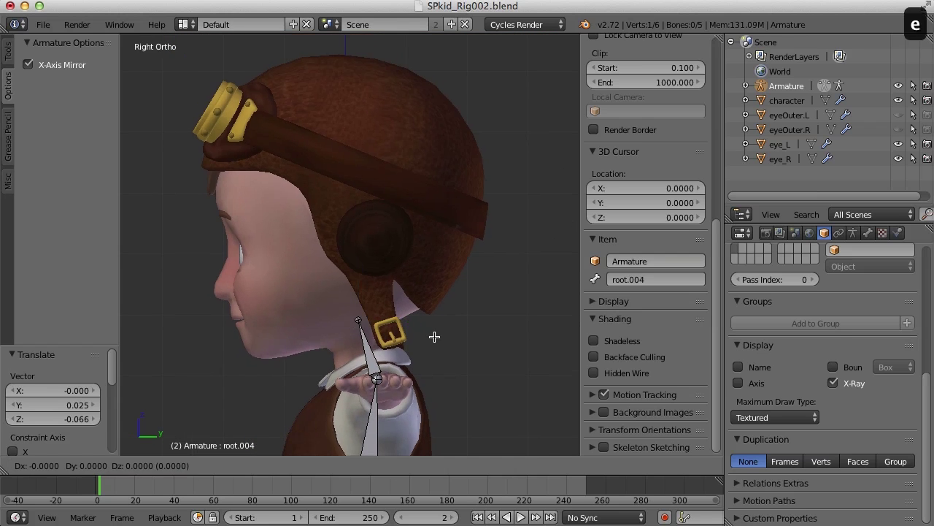
{"action": "left_click", "coordinate": [422, 98]}
{"action": "middle_click_drag", "start_coordinate": [422, 98], "coordinate": [421, 306]}
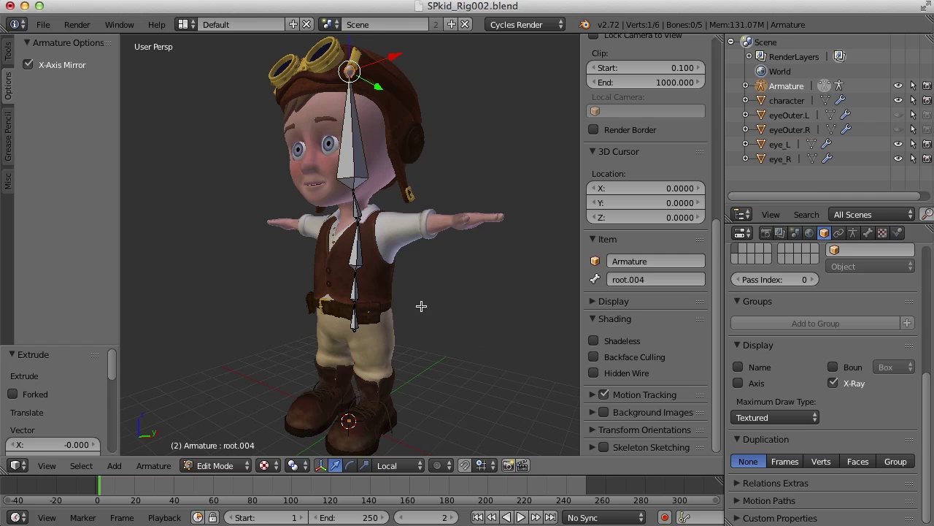
Step: Rename the bone directly above the root as spine1 and the chest bone above it as spine2
{"action": "right_click", "coordinate": [353, 290]}
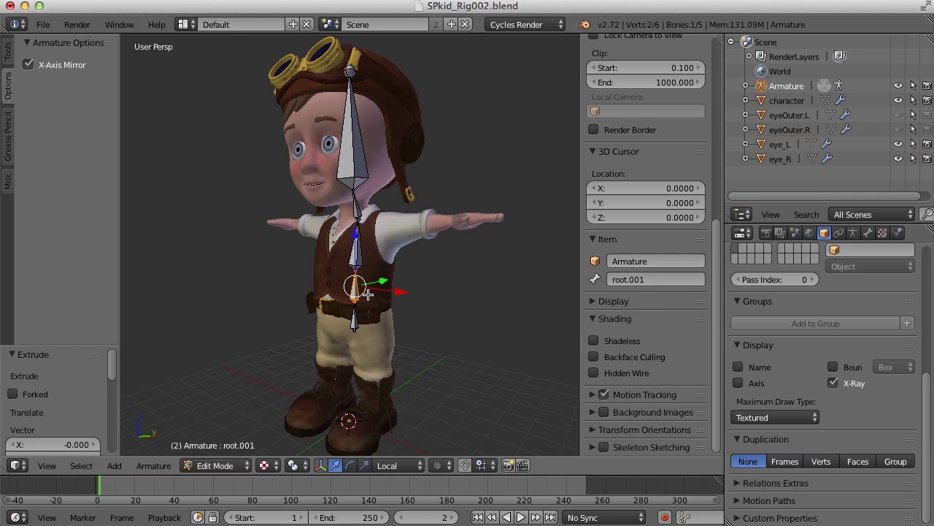
{"action": "key", "text": "KP_Add"}
{"action": "left_click", "coordinate": [656, 281]}
{"action": "type", "text": "spine1"}
{"action": "key", "text": "Return"}
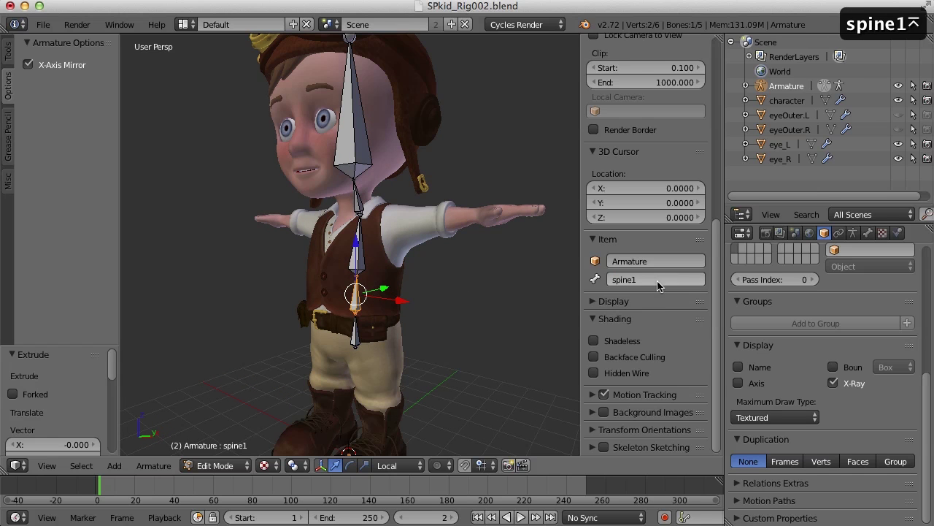
{"action": "right_click", "coordinate": [361, 253]}
{"action": "left_click", "coordinate": [640, 279]}
{"action": "type", "text": "spine2"}
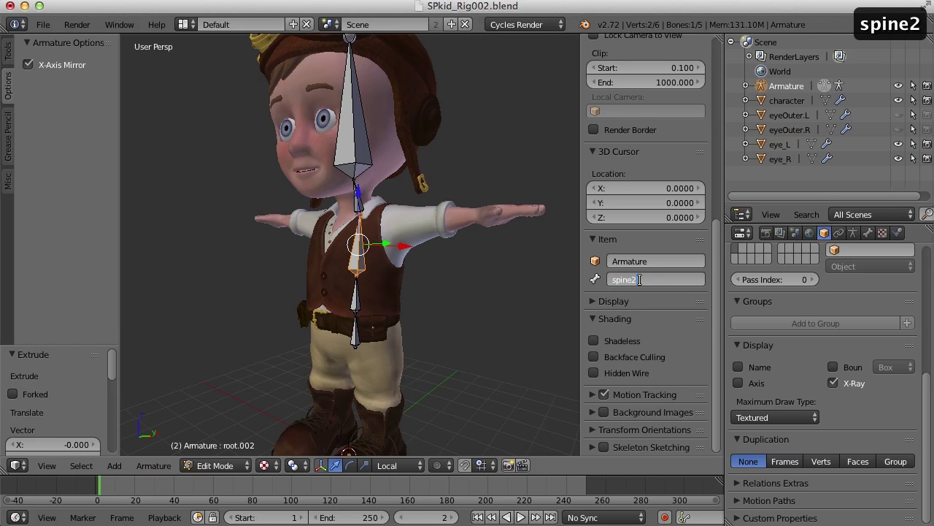
{"action": "key", "text": "Return"}
Step: Rename the bone above the chest as neck and the topmost bone as head
{"action": "right_click", "coordinate": [358, 207]}
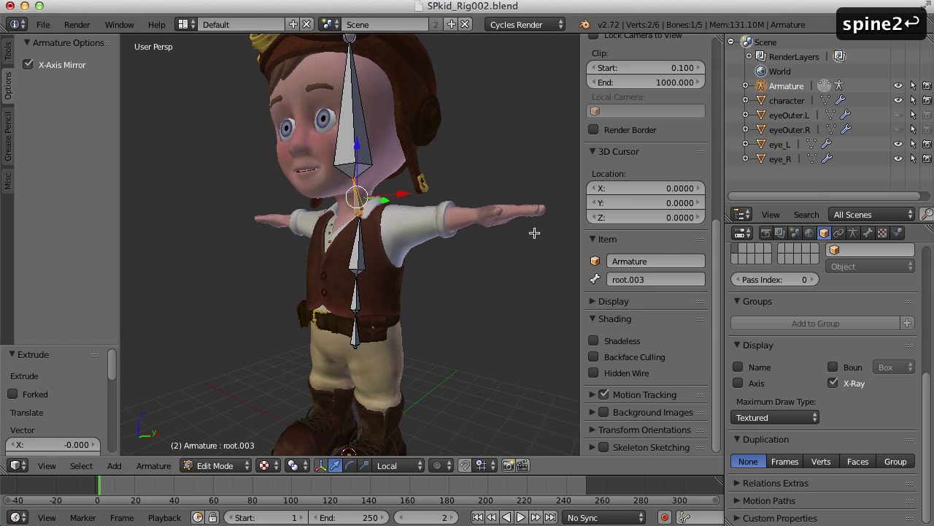
{"action": "left_click", "coordinate": [651, 280]}
{"action": "type", "text": "neck"}
{"action": "key", "text": "Return"}
{"action": "right_click", "coordinate": [349, 109]}
{"action": "left_click", "coordinate": [634, 281]}
{"action": "type", "text": "head"}
{"action": "key", "text": "Return"}
Step: Add a separate bone at the 3D cursor and raise it about 6.5 units along its local Z to neck height
{"action": "scroll", "coordinate": [428, 267], "scroll_direction": "down", "scroll_amount": 5, "text": "shift"}
{"action": "middle_click_drag", "start_coordinate": [443, 267], "coordinate": [405, 265]}
{"action": "key", "text": "a"}
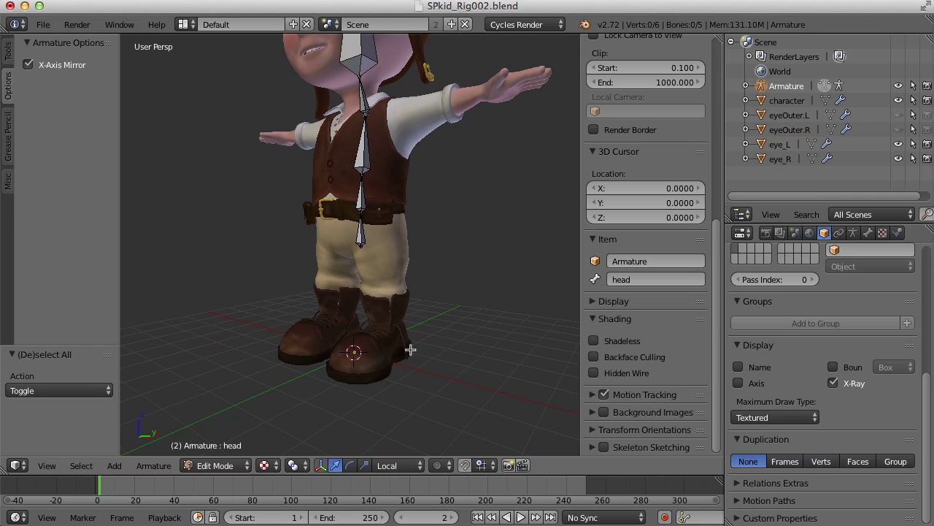
{"action": "scroll", "coordinate": [432, 347], "scroll_direction": "up", "scroll_amount": 2}
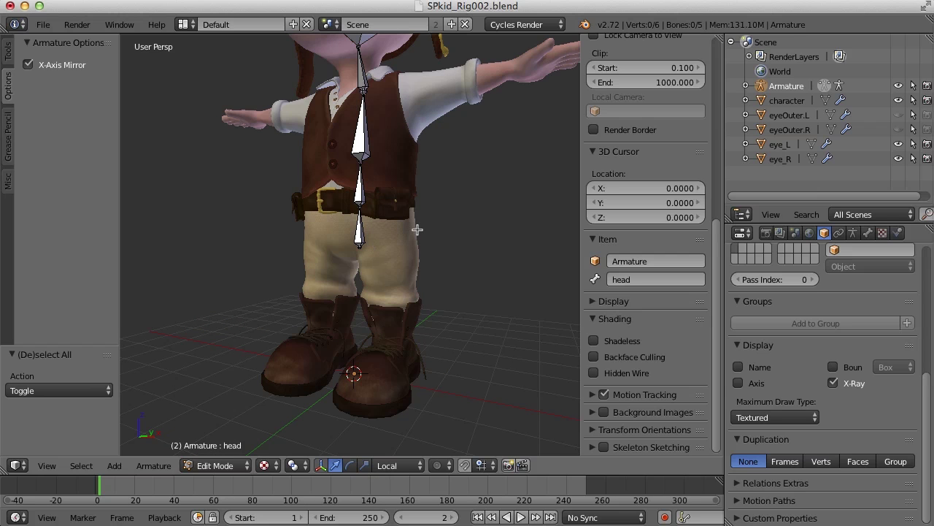
{"action": "key", "text": "shift+a"}
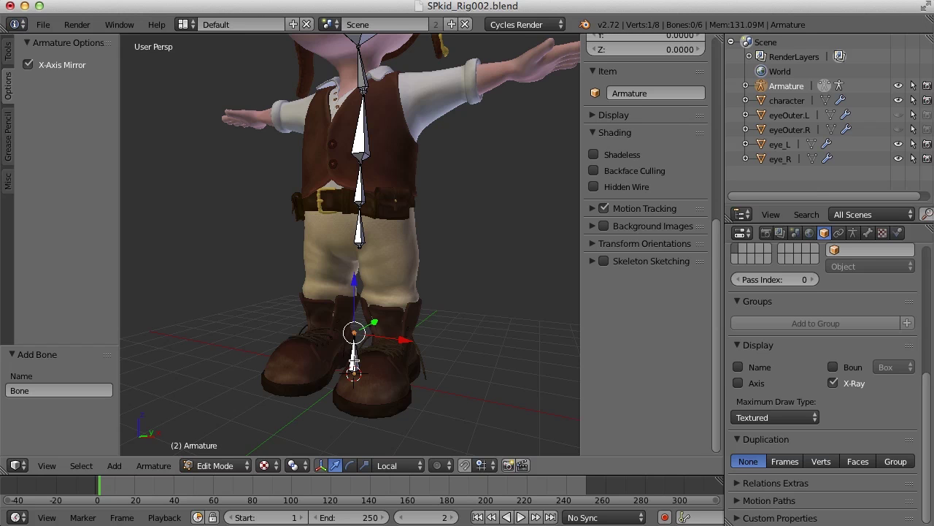
{"action": "right_click", "coordinate": [354, 359]}
{"action": "scroll", "coordinate": [487, 375], "scroll_direction": "down", "scroll_amount": 3}
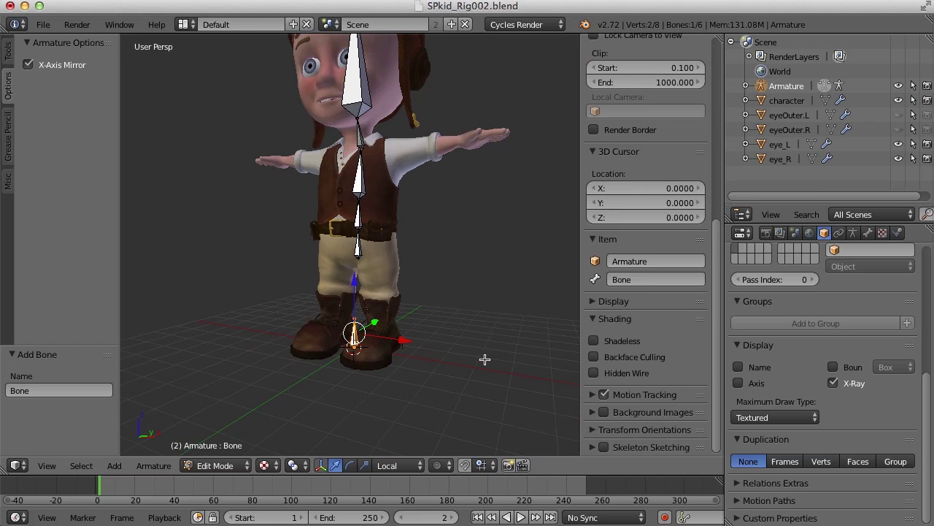
{"action": "key", "text": "g"}
{"action": "key", "text": "z"}
{"action": "key", "text": "z"}
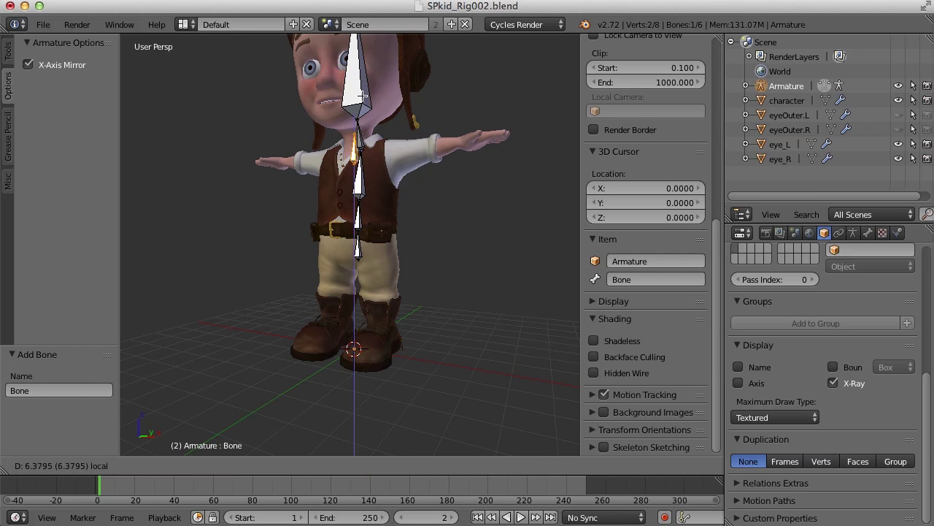
{"action": "left_click", "coordinate": [361, 95]}
Step: In the front view, offset the new bone about 0.23 units along X and 0.17 up, then move its tip out to the vest's shoulder edge
{"action": "key", "text": "KP_1"}
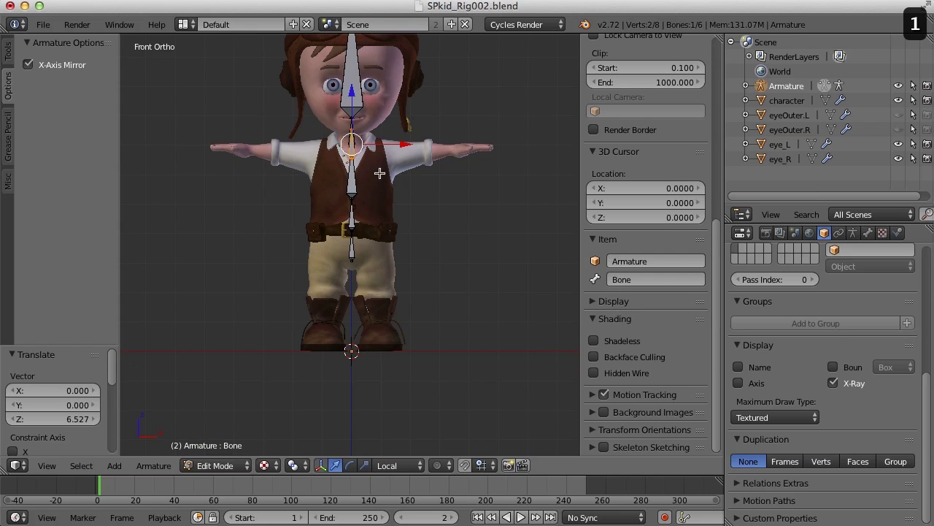
{"action": "scroll", "coordinate": [386, 180], "scroll_direction": "up", "scroll_amount": 6}
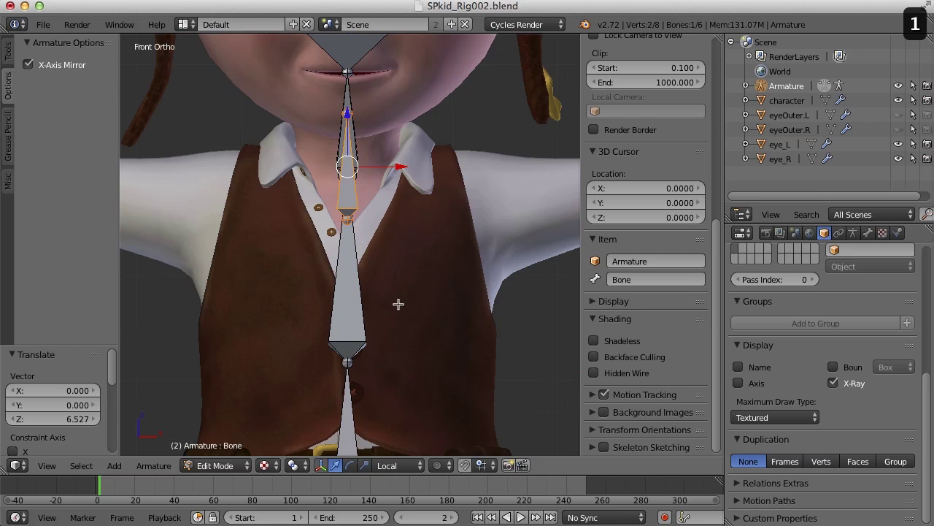
{"action": "key", "text": "g"}
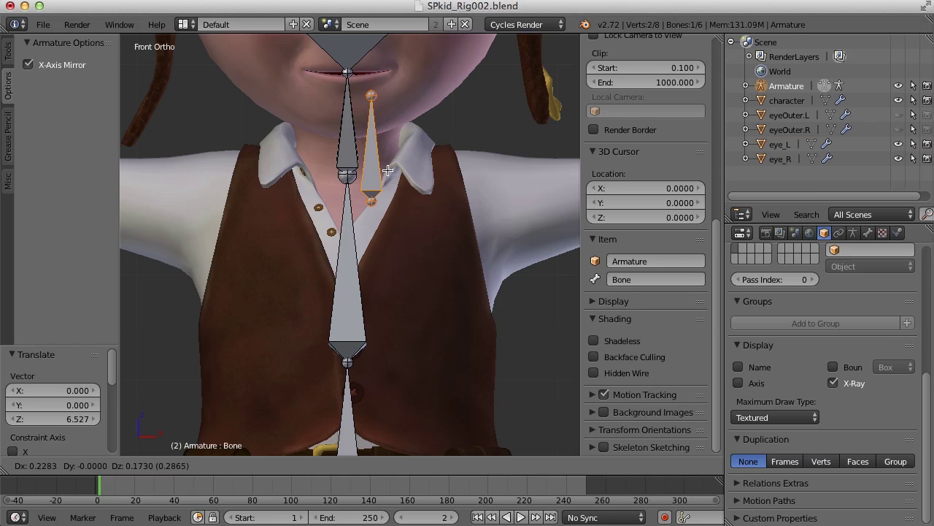
{"action": "left_click", "coordinate": [388, 168]}
{"action": "right_click", "coordinate": [371, 95]}
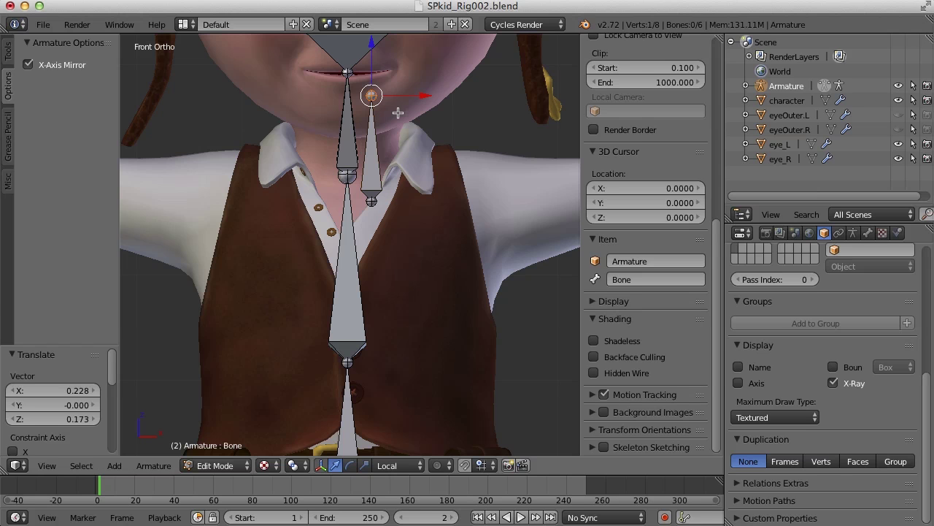
{"action": "key", "text": "g"}
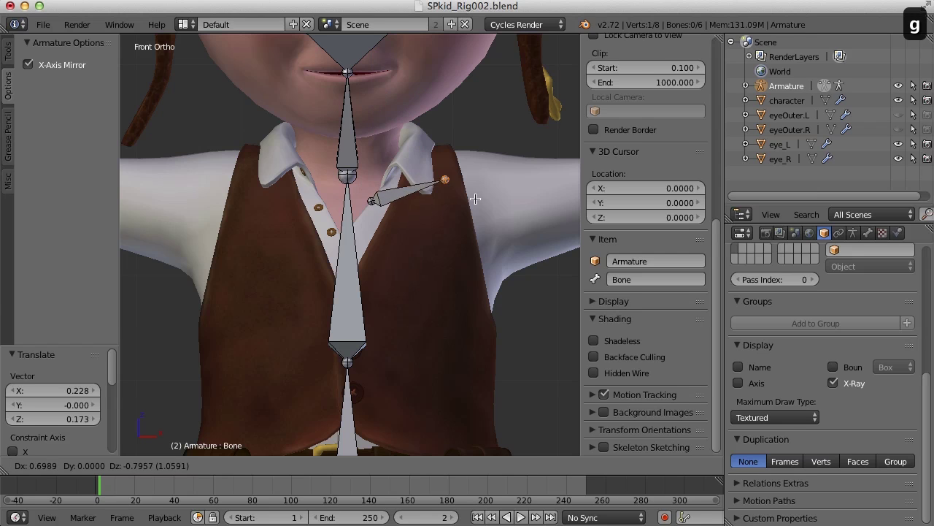
{"action": "left_click", "coordinate": [476, 196]}
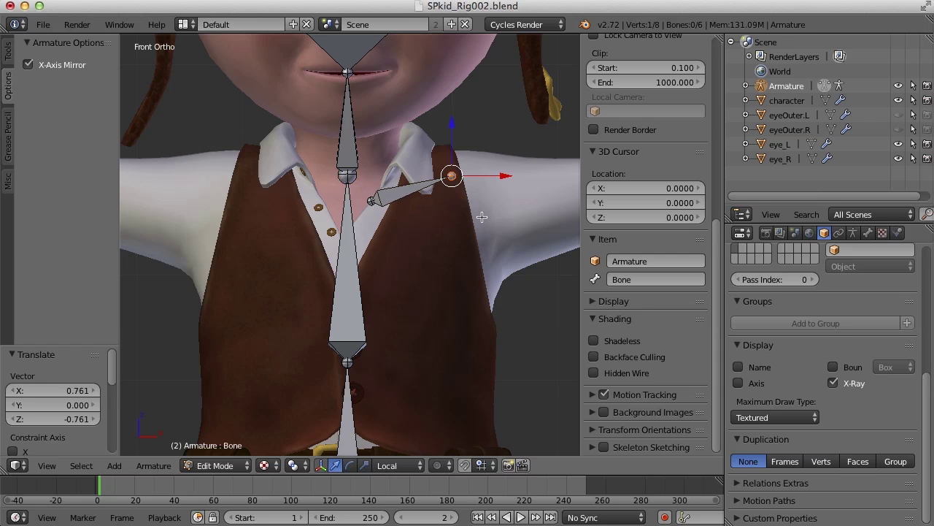
Step: Move the shoulder bone's inner end about 0.17 units forward along Y
{"action": "middle_click_drag", "start_coordinate": [480, 217], "coordinate": [367, 213]}
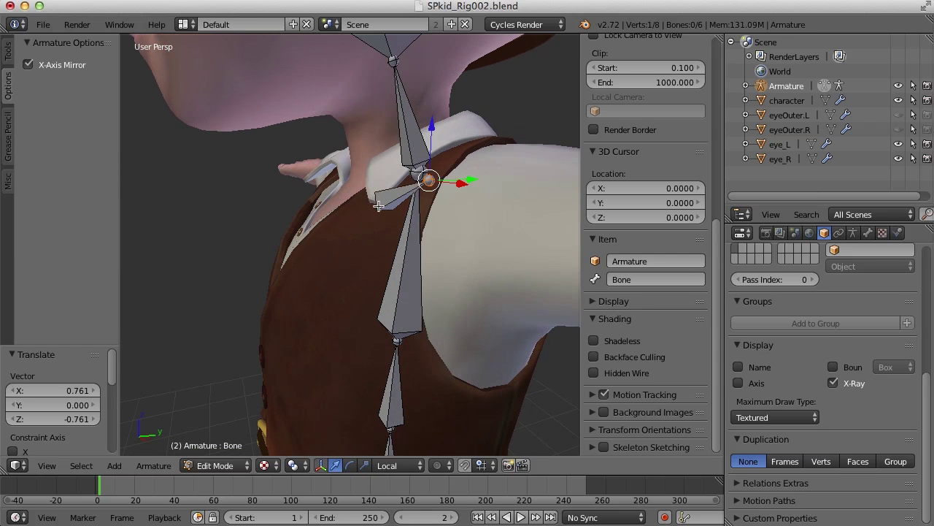
{"action": "right_click", "coordinate": [377, 206]}
{"action": "key", "text": "g"}
{"action": "key", "text": "y"}
{"action": "left_click", "coordinate": [430, 216]}
Step: Move the bone's outer end backwards along Y into the shoulder and rename the bone as shoulder
{"action": "middle_click_drag", "start_coordinate": [430, 215], "coordinate": [392, 216]}
{"action": "right_click", "coordinate": [394, 217]}
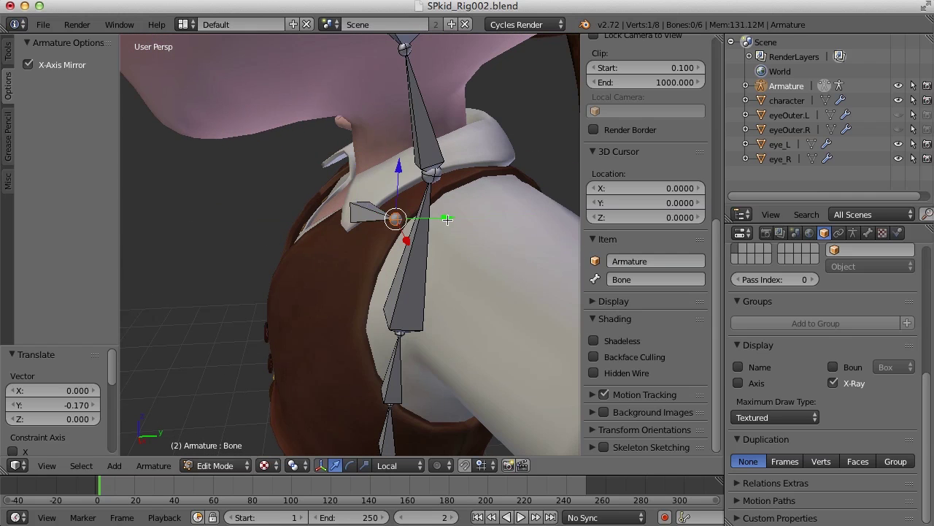
{"action": "key", "text": "g"}
{"action": "key", "text": "y"}
{"action": "left_click", "coordinate": [502, 220]}
{"action": "middle_click_drag", "start_coordinate": [333, 277], "coordinate": [481, 334]}
{"action": "scroll", "coordinate": [476, 343], "scroll_direction": "down", "scroll_amount": 3}
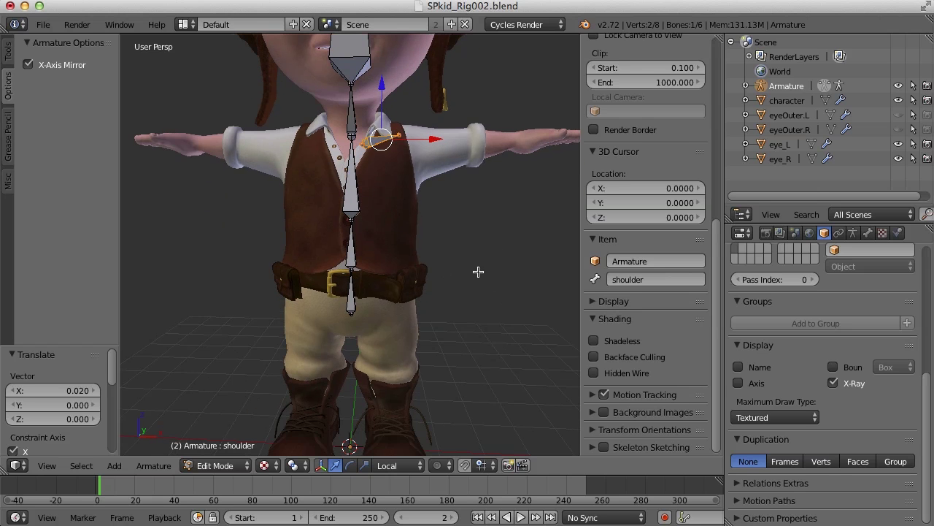
Step: Add another separate bone at the 3D cursor and raise it to shoulder height over the character's left upper arm
{"action": "key", "text": "a"}
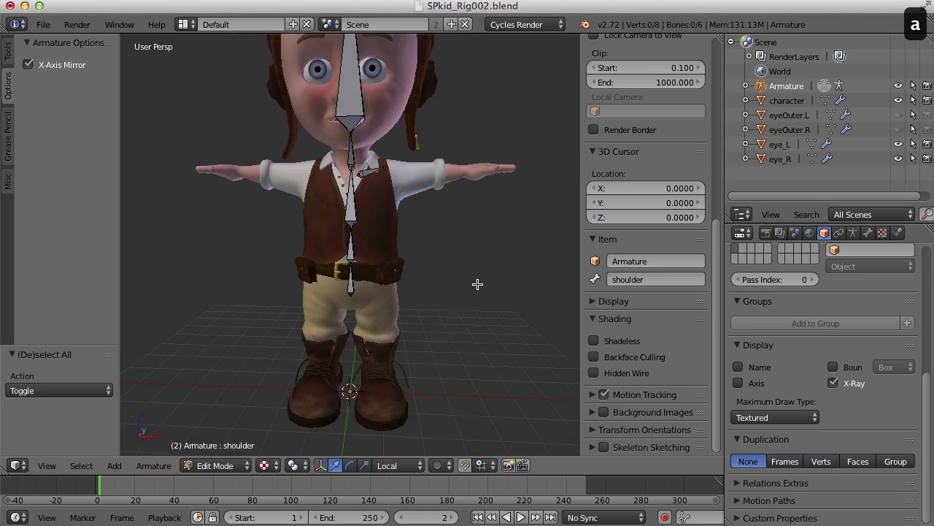
{"action": "key", "text": "shift+a"}
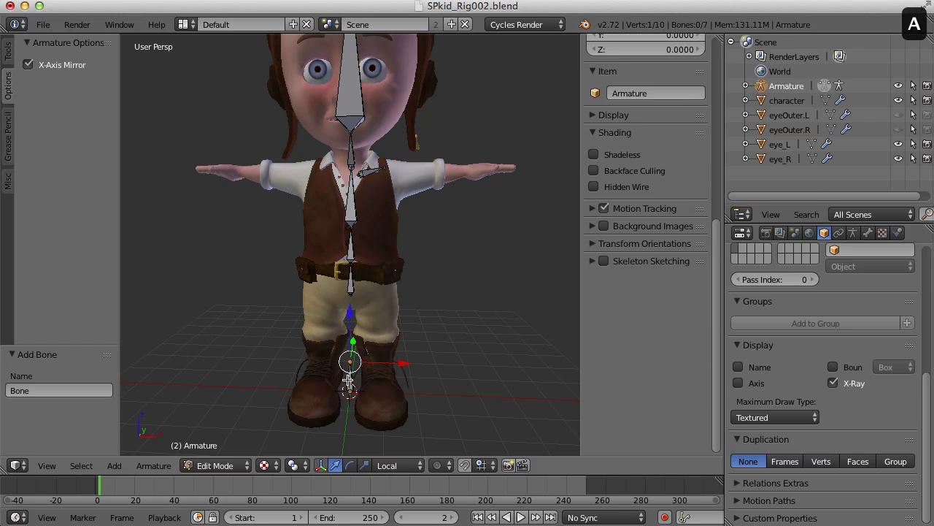
{"action": "right_click", "coordinate": [350, 379]}
{"action": "left_click_drag", "start_coordinate": [352, 329], "coordinate": [444, 161]}
Step: In the side view, move the new bone about 0.64 back along Y, then shift it about 0.05 forward and 0.15 up
{"action": "key", "text": "KP_3"}
{"action": "left_click_drag", "start_coordinate": [430, 244], "coordinate": [475, 243]}
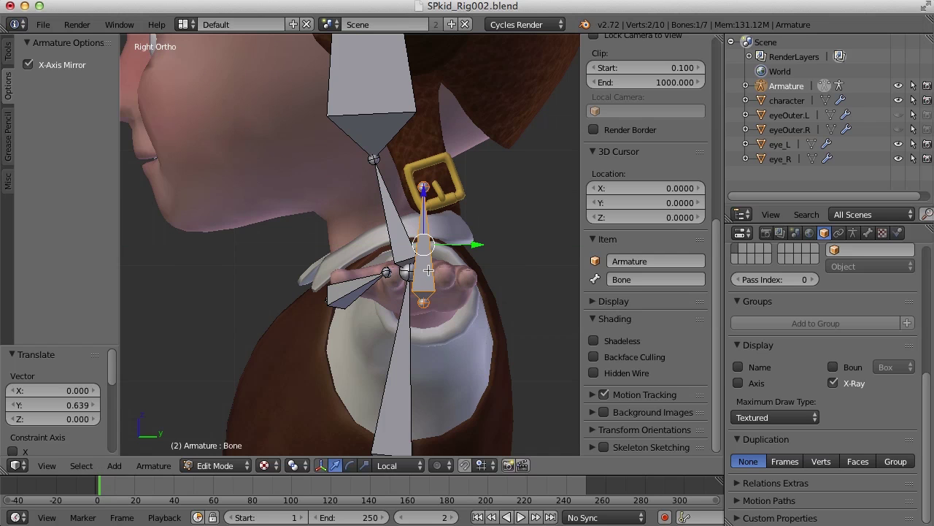
{"action": "key", "text": "g"}
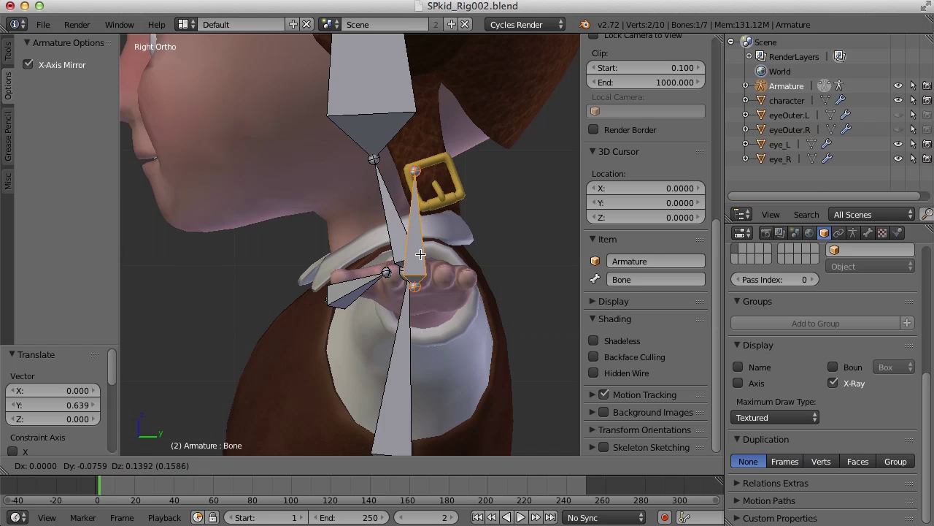
{"action": "left_click", "coordinate": [419, 254]}
Step: In the front view, move the bone's tip about 1.21 along X and 0.98 down so it reaches the sleeve cuff
{"action": "middle_click_drag", "start_coordinate": [286, 277], "coordinate": [437, 276]}
{"action": "right_click", "coordinate": [358, 184]}
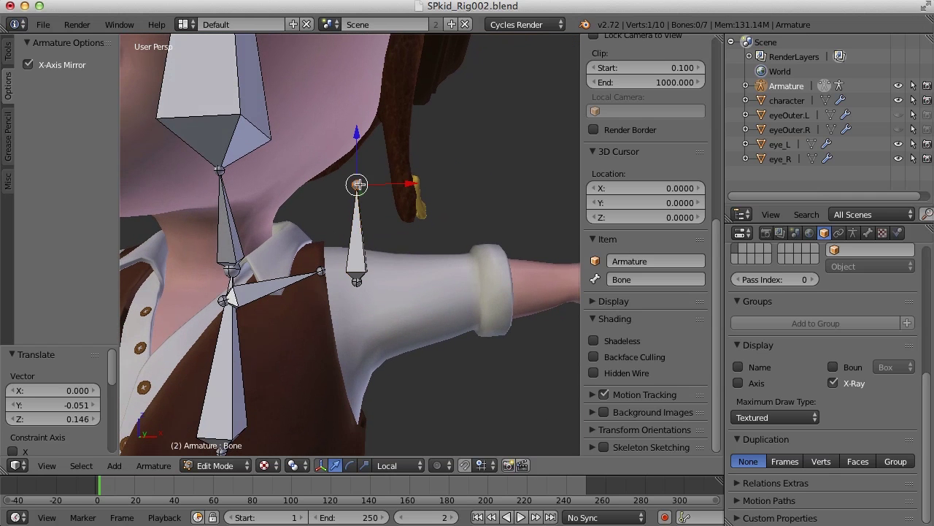
{"action": "key", "text": "1"}
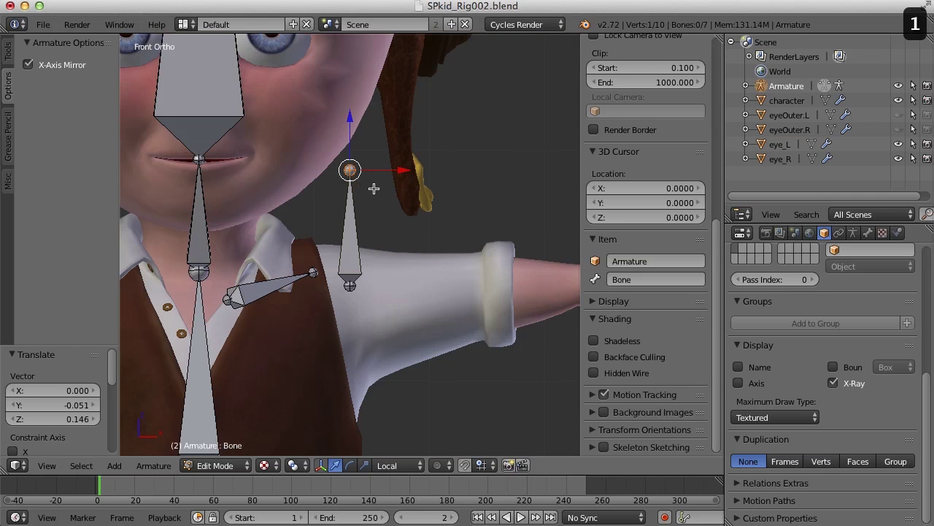
{"action": "key", "text": "g"}
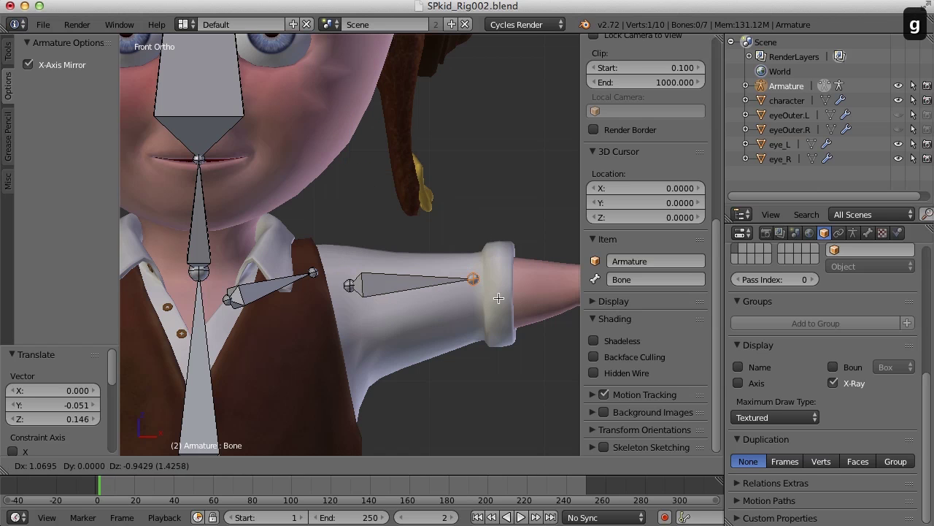
{"action": "left_click", "coordinate": [510, 299]}
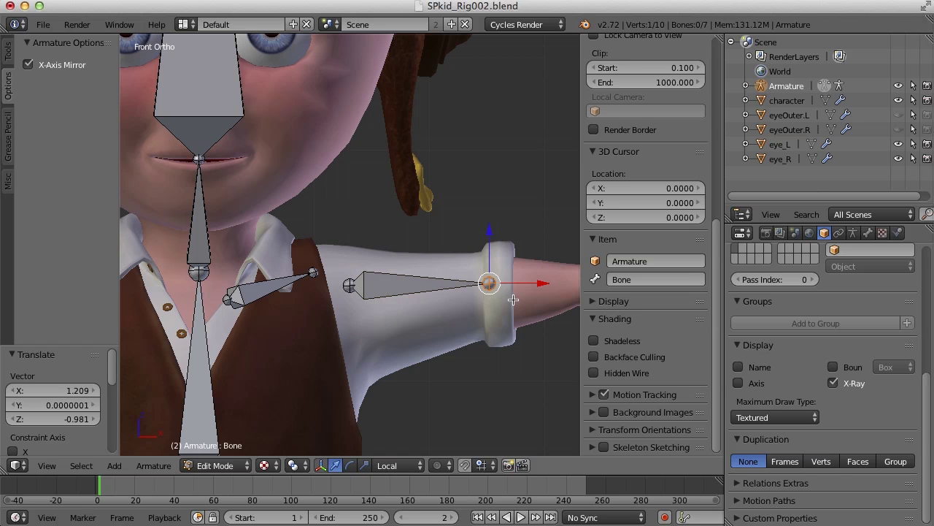
Step: In the top view, move the elbow end of the arm bone about 0.17 back along Y and 0.02 inward along X
{"action": "key", "text": "7"}
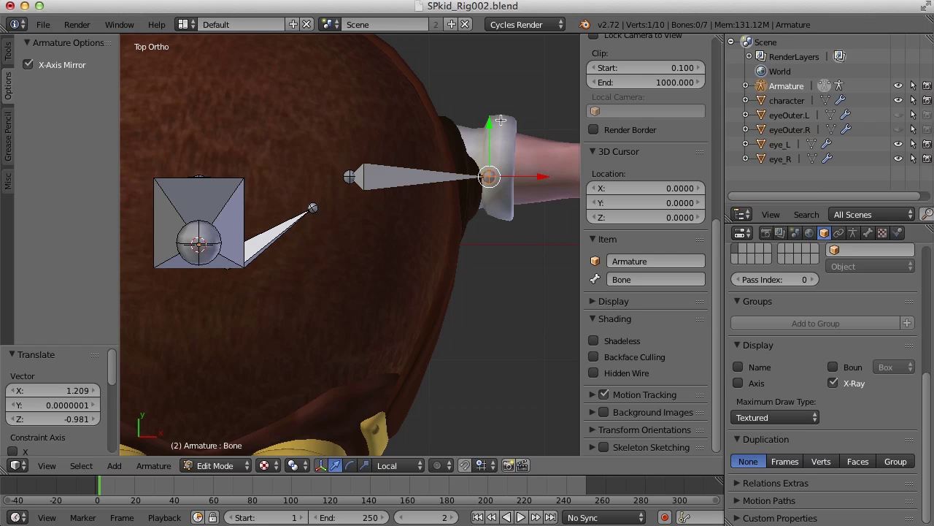
{"action": "left_click_drag", "start_coordinate": [495, 123], "coordinate": [495, 102]}
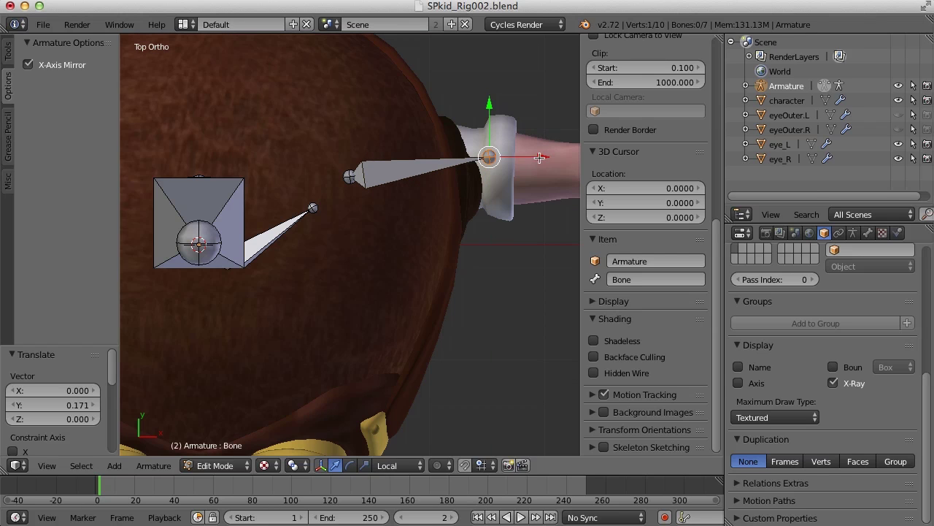
{"action": "mouse_move", "coordinate": [541, 157]}
{"action": "left_mouse_down"}
{"action": "mouse_move", "coordinate": [553, 157]}
{"action": "mouse_move", "coordinate": [541, 157]}
{"action": "left_mouse_up"}
Step: Extrude a forearm bone about 0.85 along X to the wrist, then a hand bone about 0.54 along X into the palm
{"action": "scroll", "coordinate": [500, 264], "scroll_direction": "down", "scroll_amount": 4}
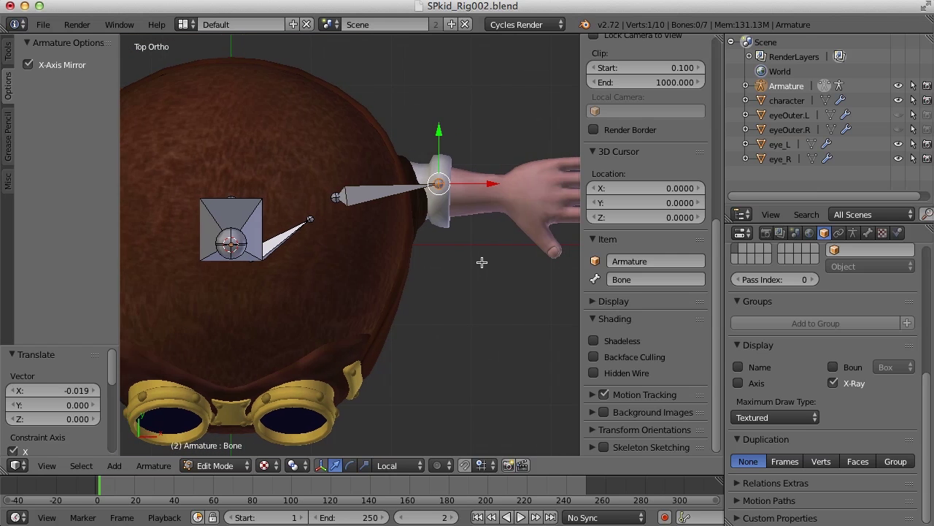
{"action": "scroll", "coordinate": [481, 261], "scroll_direction": "up", "scroll_amount": 2}
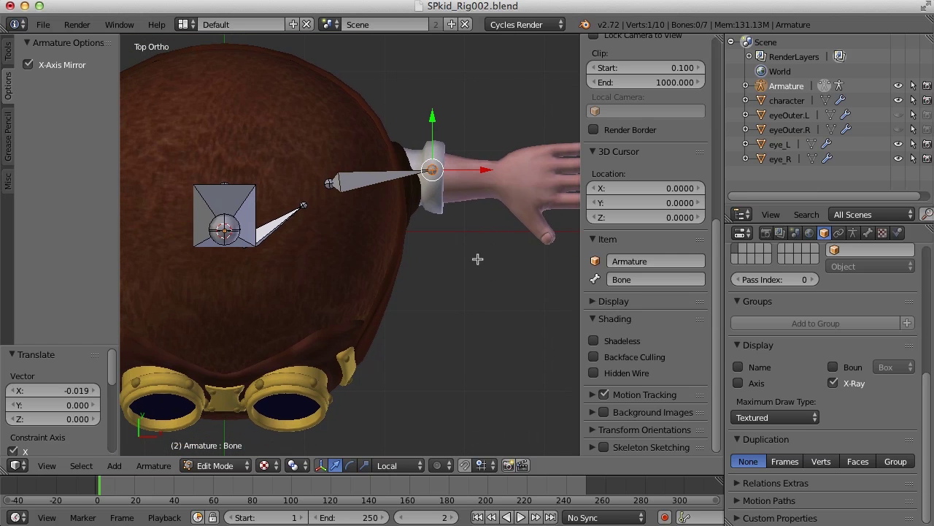
{"action": "scroll", "coordinate": [472, 227], "scroll_direction": "up", "scroll_amount": 2}
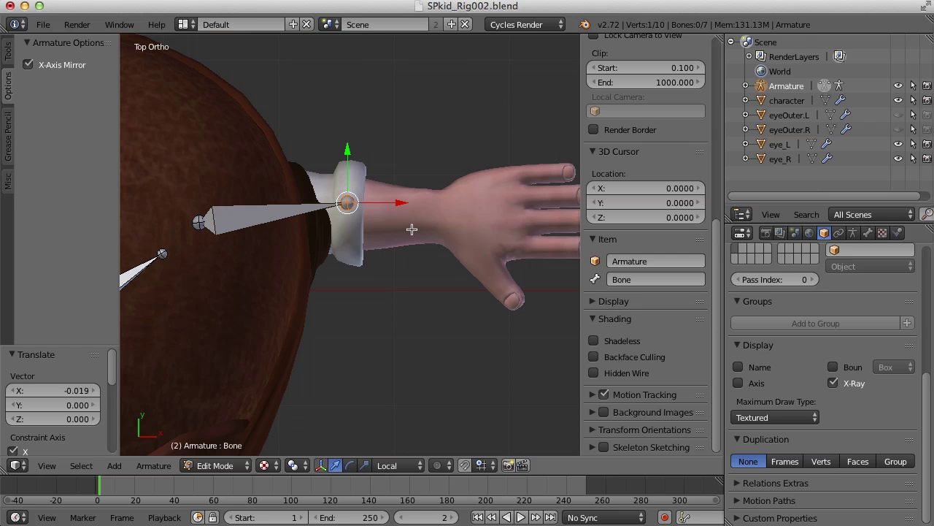
{"action": "key", "text": "e"}
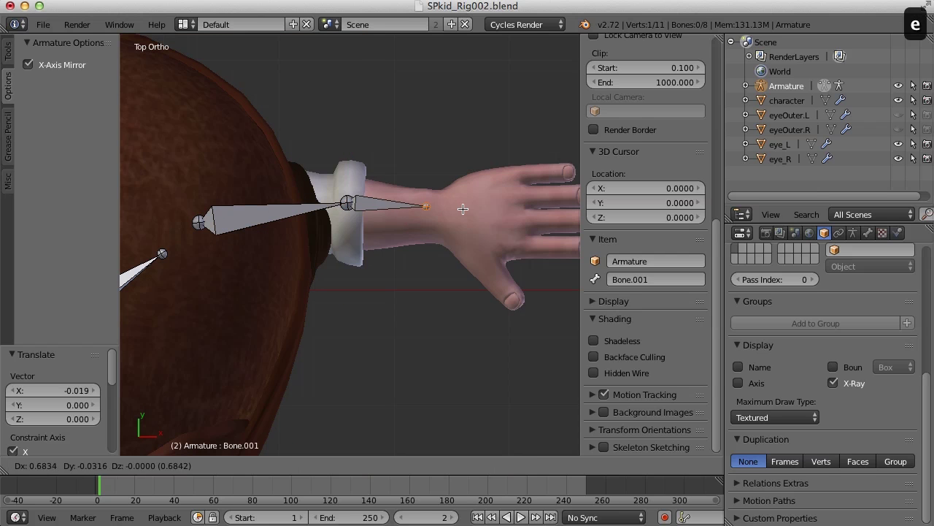
{"action": "left_click", "coordinate": [480, 211]}
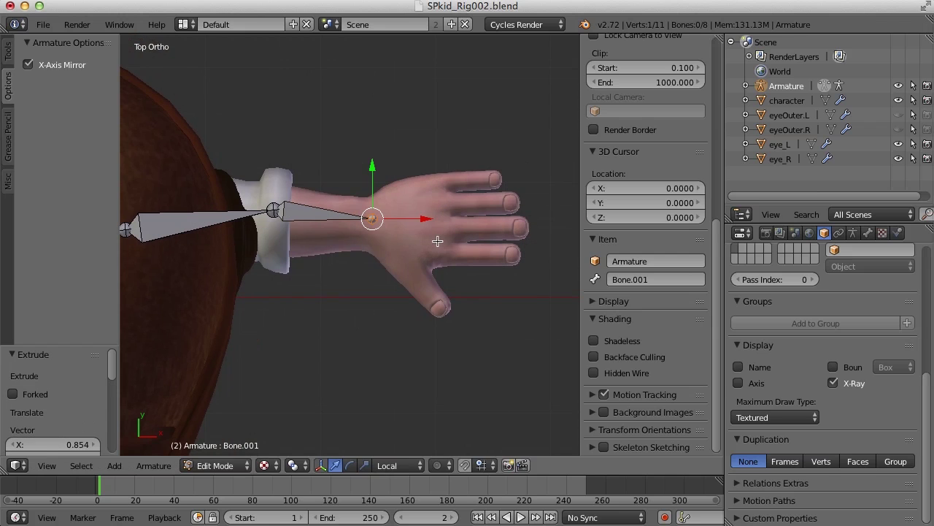
{"action": "key", "text": "e"}
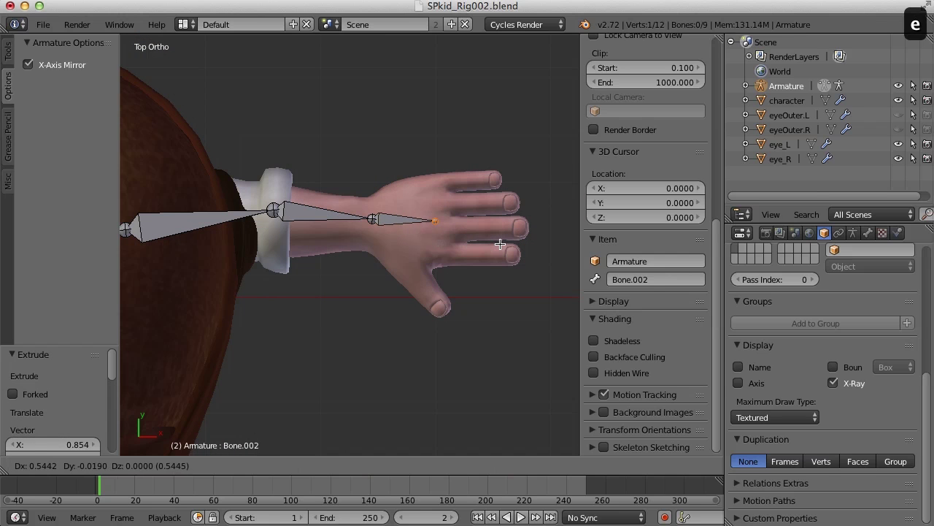
{"action": "left_click", "coordinate": [500, 243]}
Step: Move the shoulder bone's outer end slightly towards the upper arm bone and about 0.11 back along Y
{"action": "key", "text": "KP_1"}
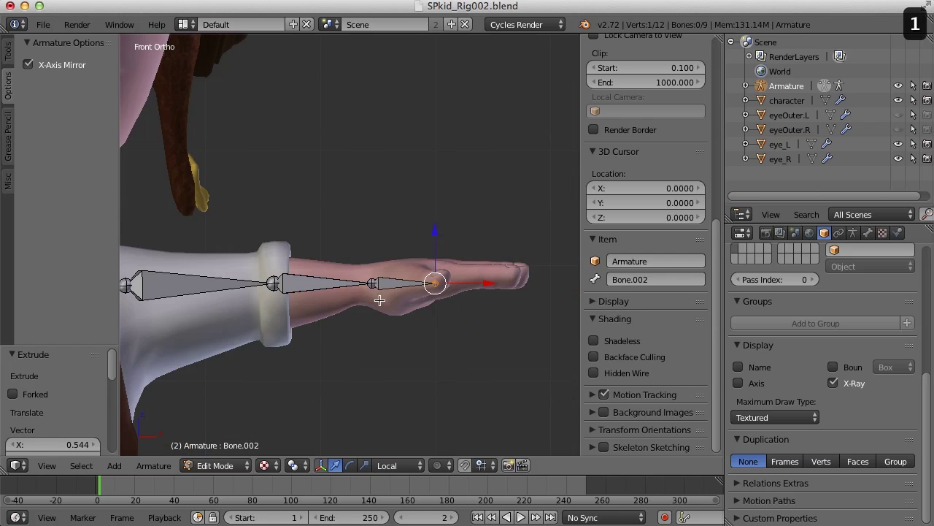
{"action": "middle_click_drag", "start_coordinate": [379, 300], "coordinate": [484, 268], "text": "shift"}
{"action": "right_click", "coordinate": [259, 208]}
{"action": "key", "text": "g"}
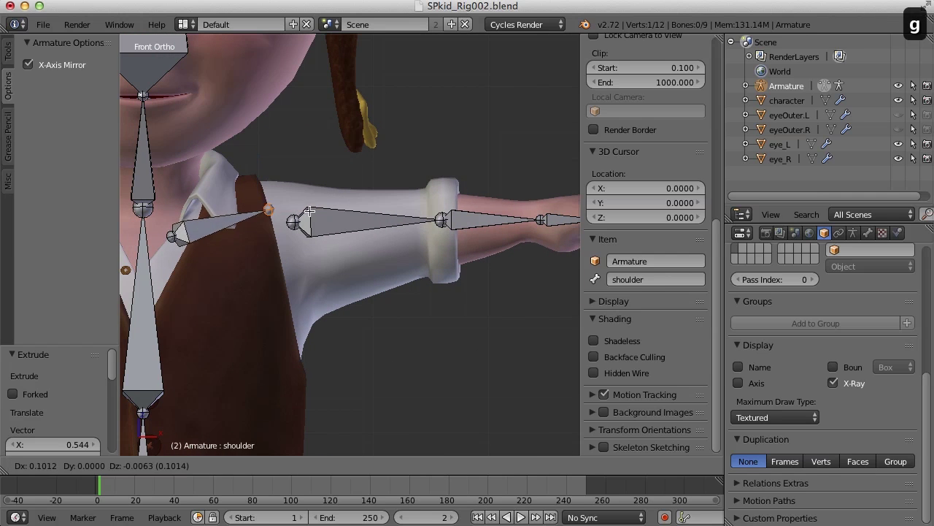
{"action": "left_click", "coordinate": [303, 228]}
{"action": "middle_click_drag", "start_coordinate": [303, 228], "coordinate": [412, 224]}
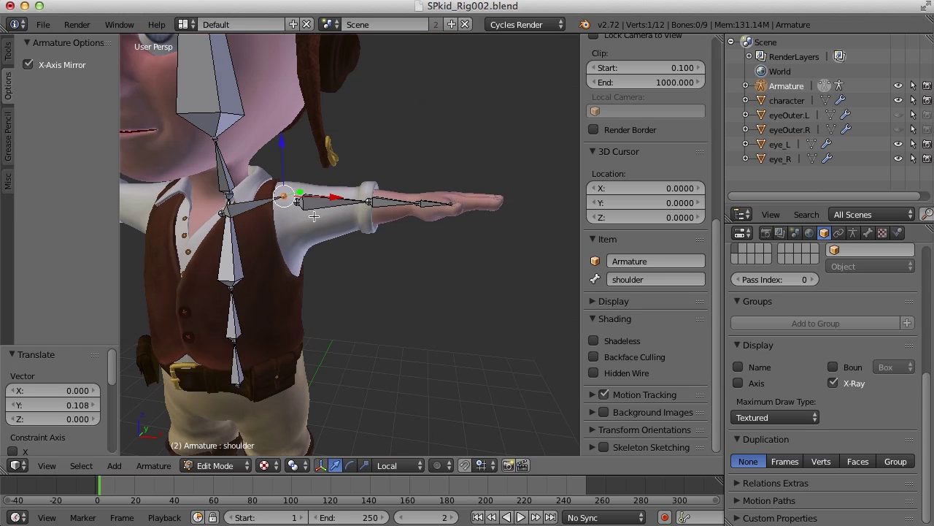
Step: Rename the upper arm bone as upArm.L
{"action": "right_click", "coordinate": [313, 208]}
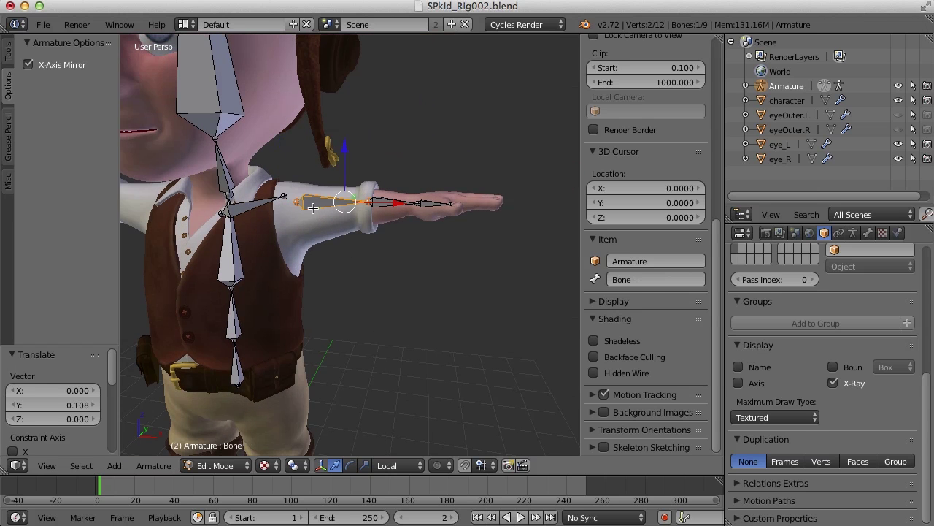
{"action": "left_click", "coordinate": [649, 280]}
{"action": "type", "text": "upA"}
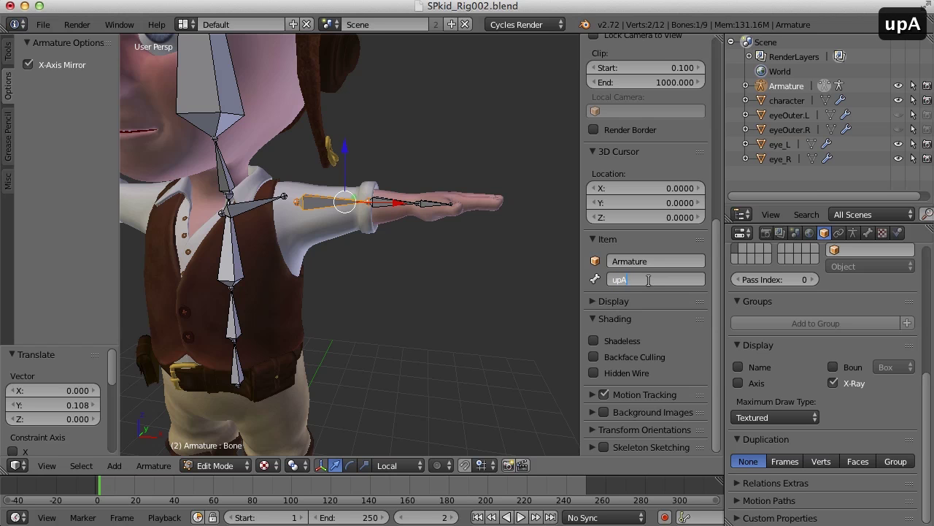
{"action": "type", "text": "rm.L"}
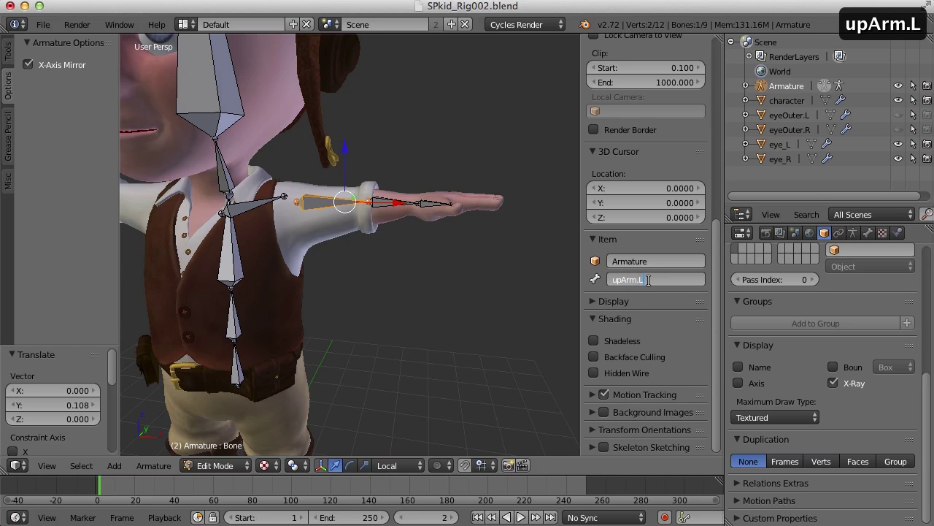
{"action": "key", "text": "Return"}
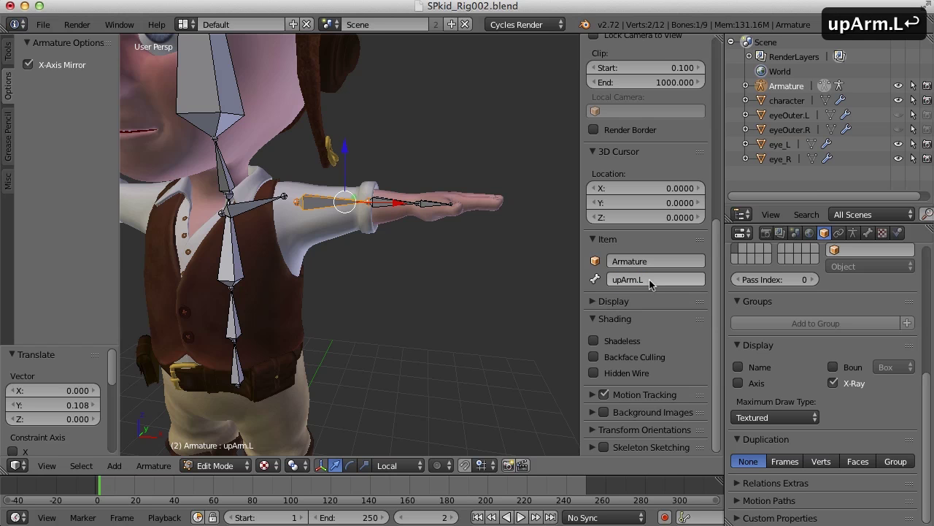
Step: Rename the forearm bone as lowArm.L
{"action": "right_click", "coordinate": [377, 204]}
{"action": "double_click", "coordinate": [629, 280]}
{"action": "type", "text": "low"}
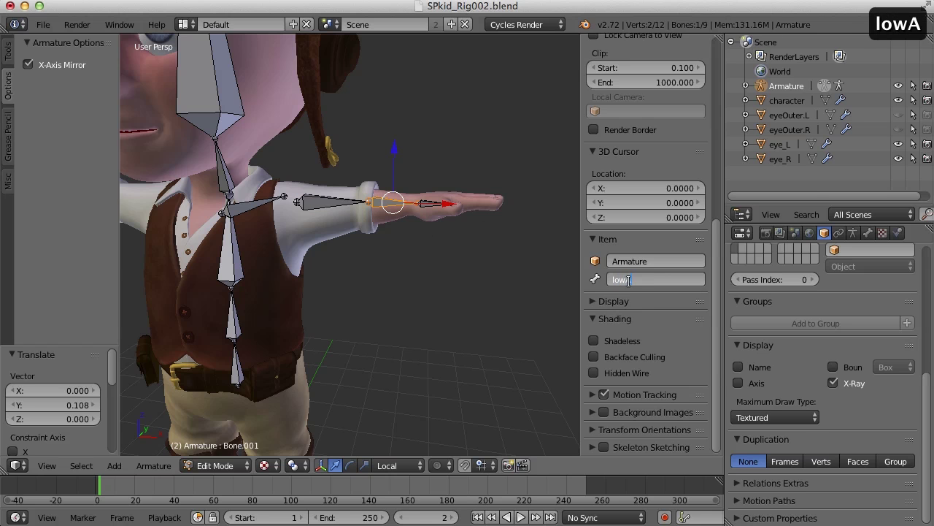
{"action": "type", "text": "Arm.L"}
{"action": "key", "text": "Return"}
Step: Rename the bone in the palm as hand.L
{"action": "right_click", "coordinate": [425, 202]}
{"action": "double_click", "coordinate": [628, 280]}
{"action": "type", "text": "hand"}
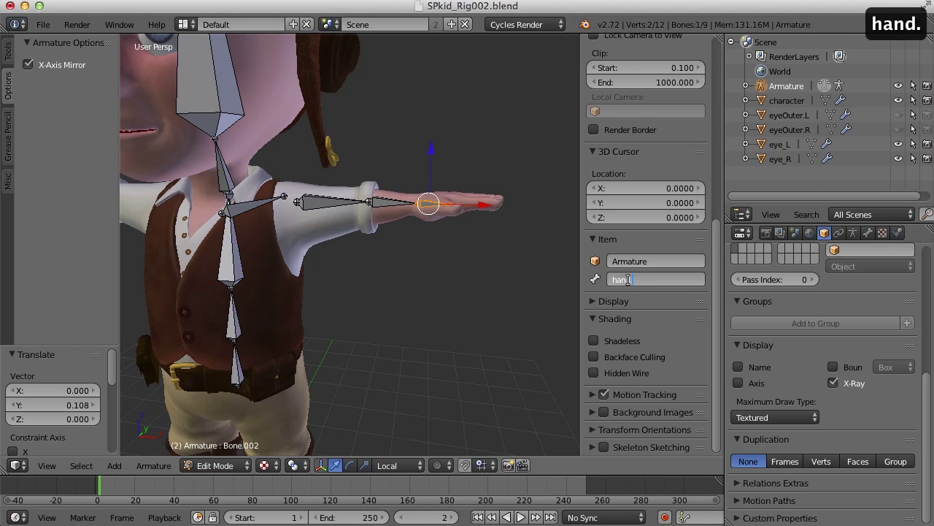
{"action": "type", "text": ".L"}
{"action": "key", "text": "Return"}
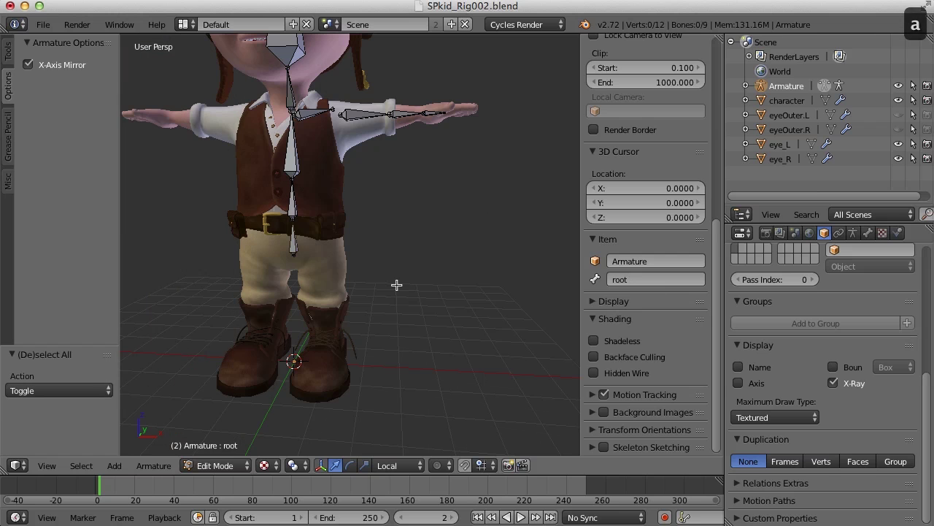
Step: Add a separate bone at the 3D cursor and, in the front view, move it about 0.82 along X and 2.67 up into the left thigh
{"action": "key", "text": "shift+a"}
{"action": "key", "text": "a"}
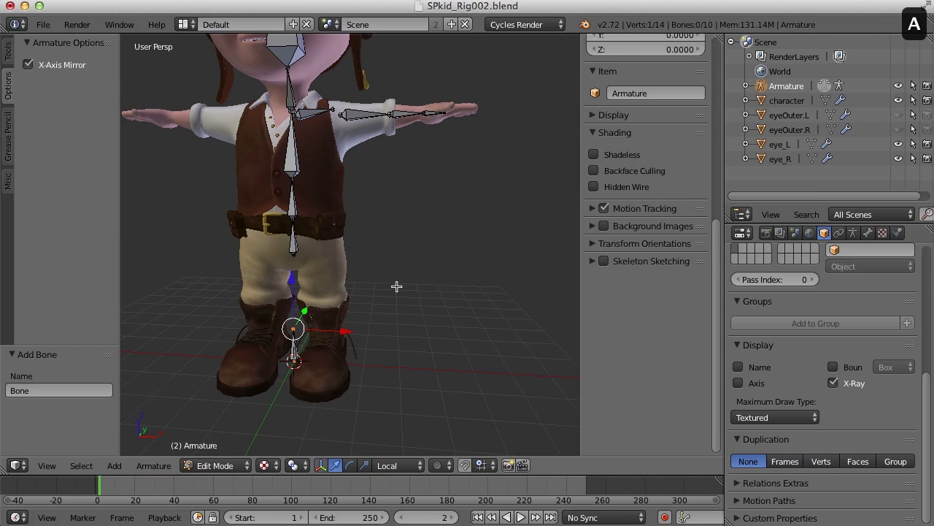
{"action": "right_click", "coordinate": [292, 353]}
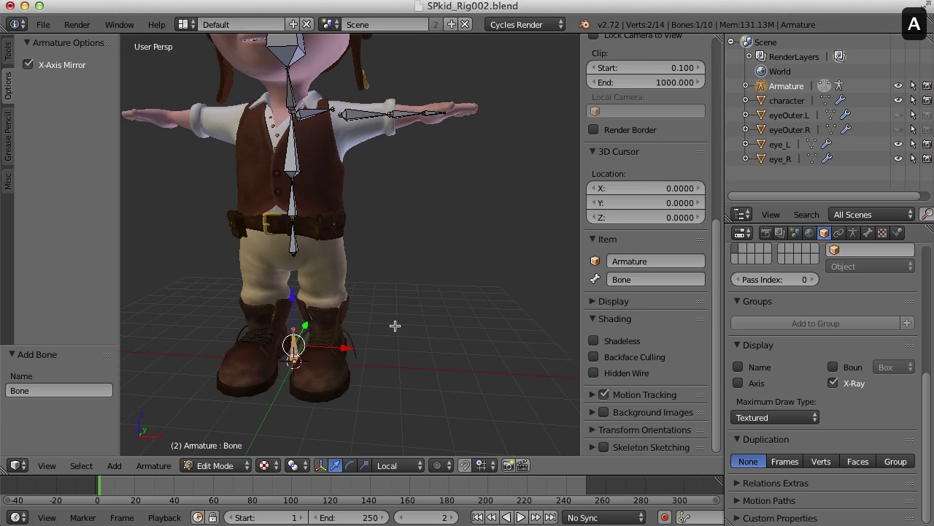
{"action": "key", "text": "KP_1"}
{"action": "scroll", "coordinate": [378, 331], "scroll_direction": "up", "scroll_amount": 3}
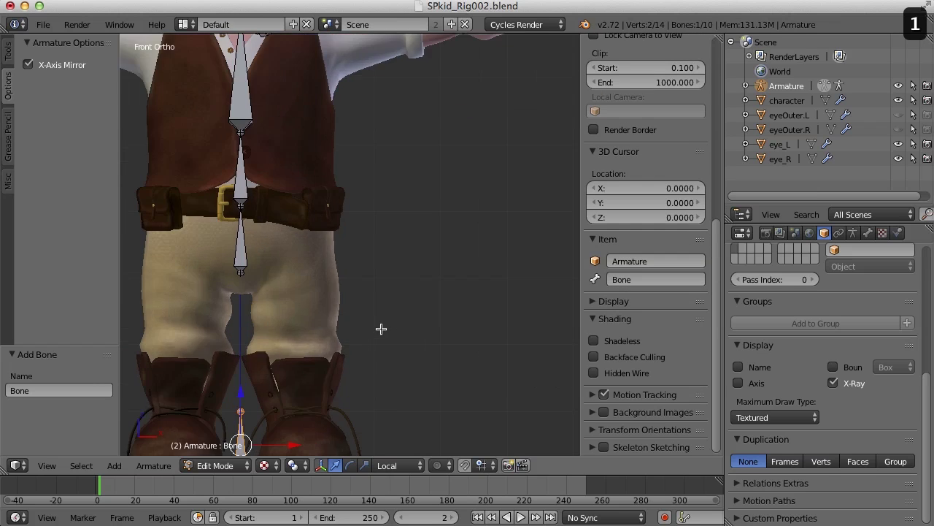
{"action": "middle_click_drag", "start_coordinate": [378, 331], "coordinate": [425, 241], "text": "shift"}
{"action": "key", "text": "g"}
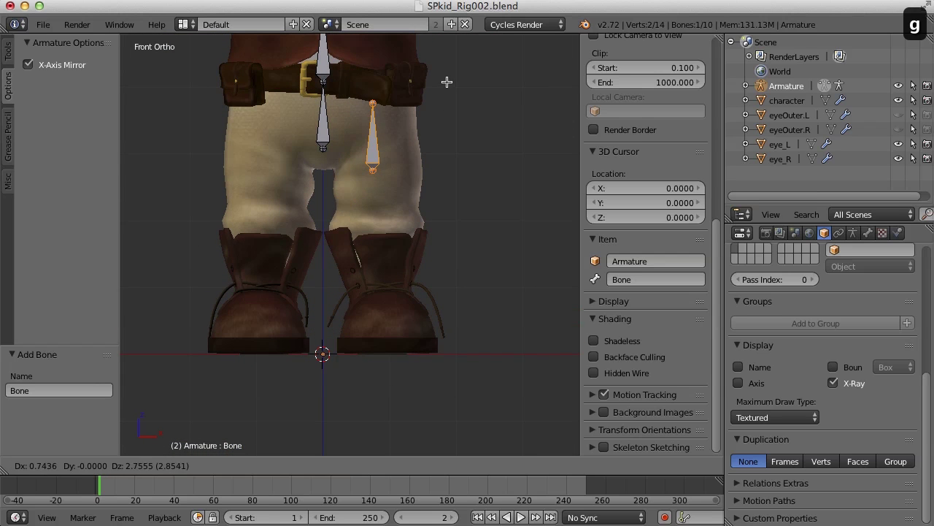
{"action": "left_click", "coordinate": [468, 135]}
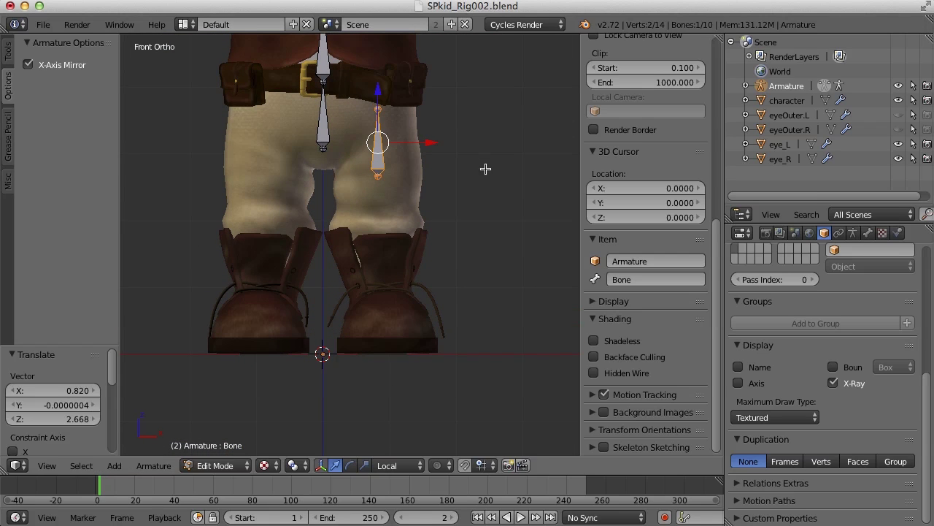
Step: Rotate the thigh bone about 180° so its tip points down, and lower it about 0.34 along Z
{"action": "key", "text": "r"}
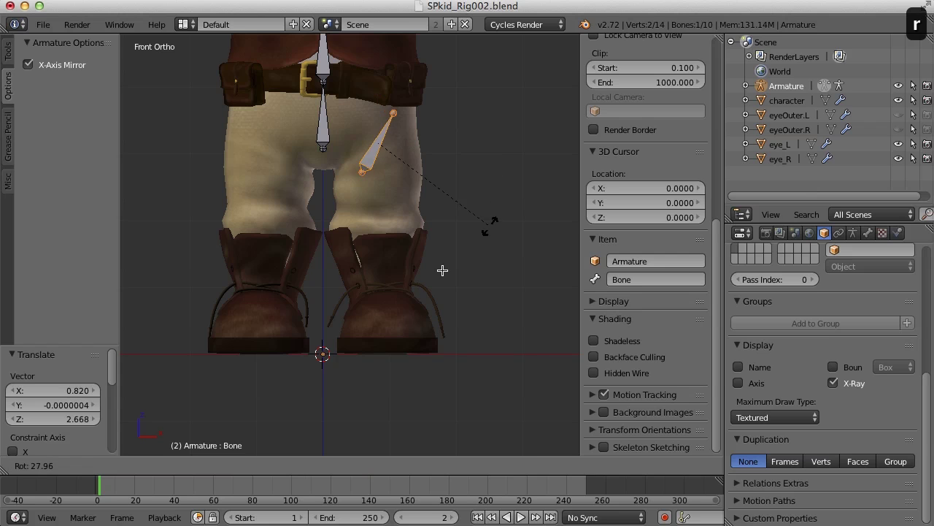
{"action": "left_click", "coordinate": [240, 121]}
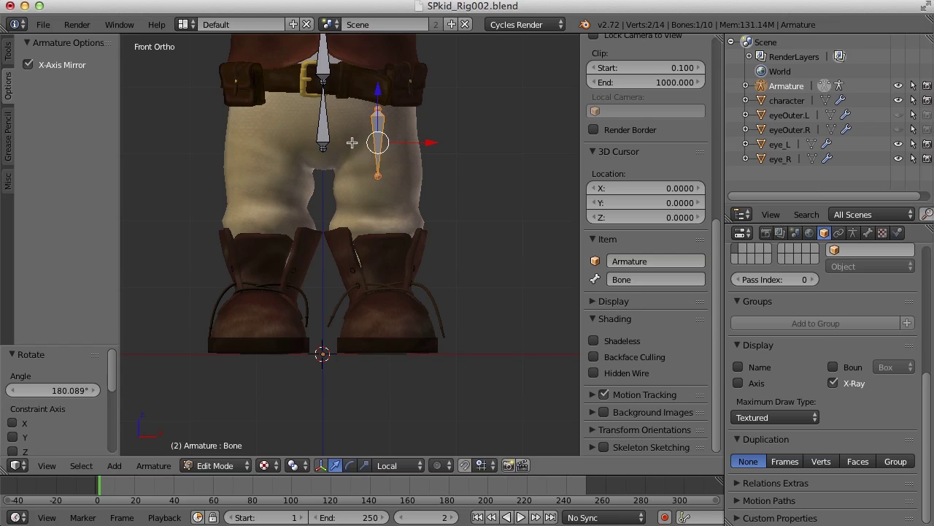
{"action": "key", "text": "g"}
{"action": "left_click", "coordinate": [379, 172]}
{"action": "key", "text": "KP_Decimal"}
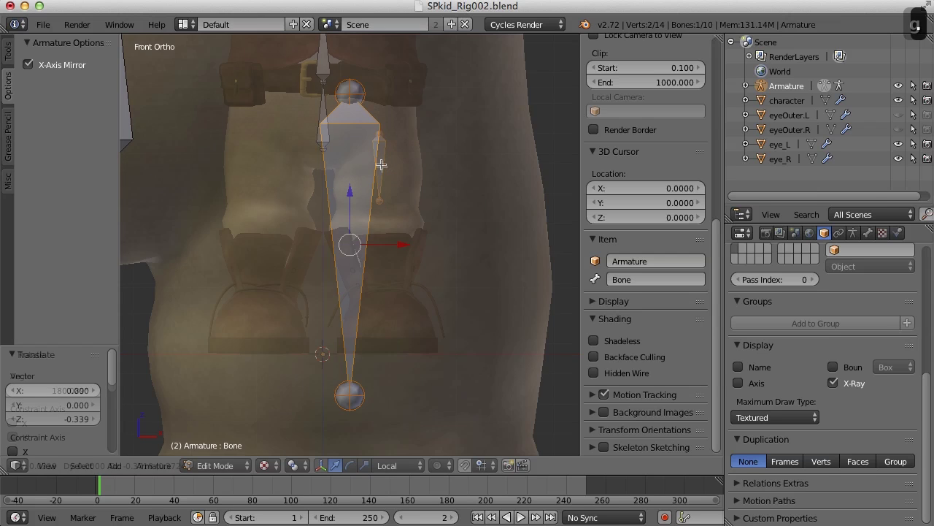
{"action": "key", "text": "KP_3"}
{"action": "scroll", "coordinate": [397, 174], "scroll_direction": "down", "scroll_amount": 5}
{"action": "middle_click_drag", "start_coordinate": [425, 231], "coordinate": [405, 192], "text": "shift"}
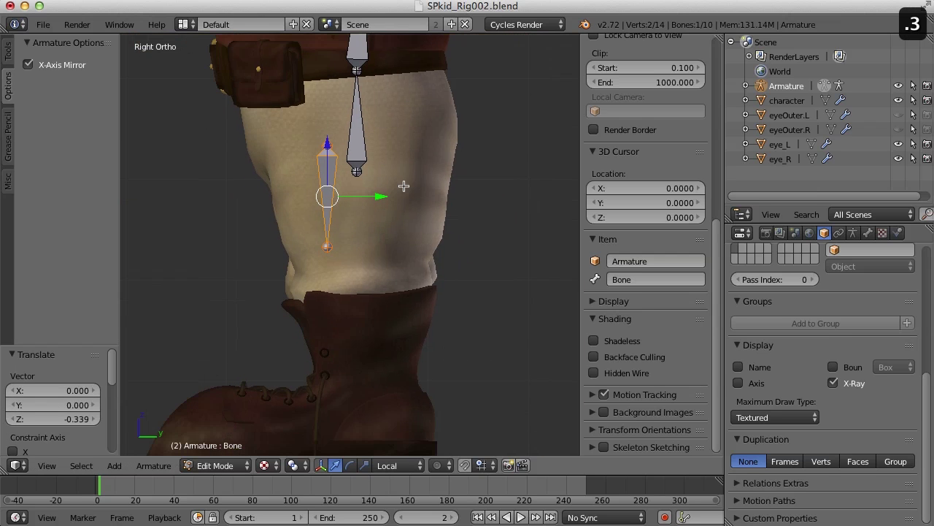
Step: In the side view, move the thigh bone about 0.35 along Y toward the middle of the leg
{"action": "left_click_drag", "start_coordinate": [382, 196], "coordinate": [418, 199]}
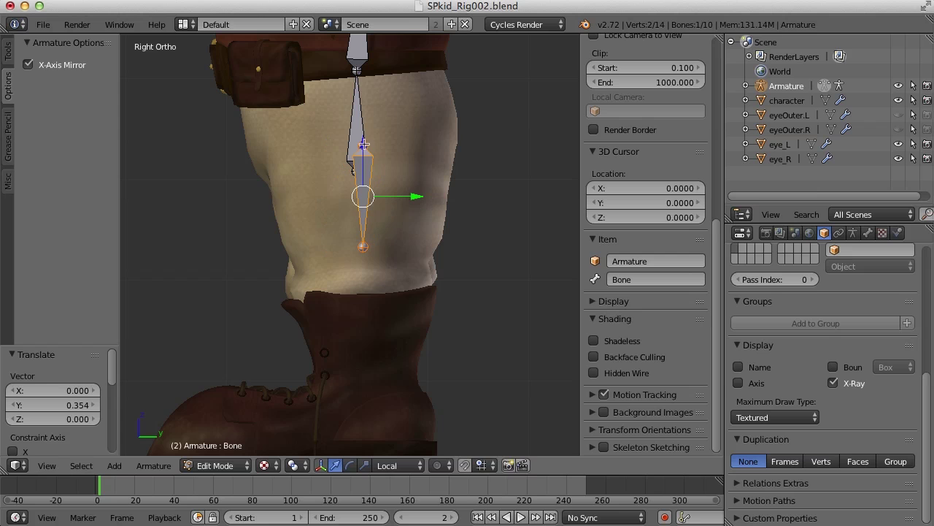
{"action": "right_click", "coordinate": [363, 144]}
{"action": "right_click", "coordinate": [363, 143]}
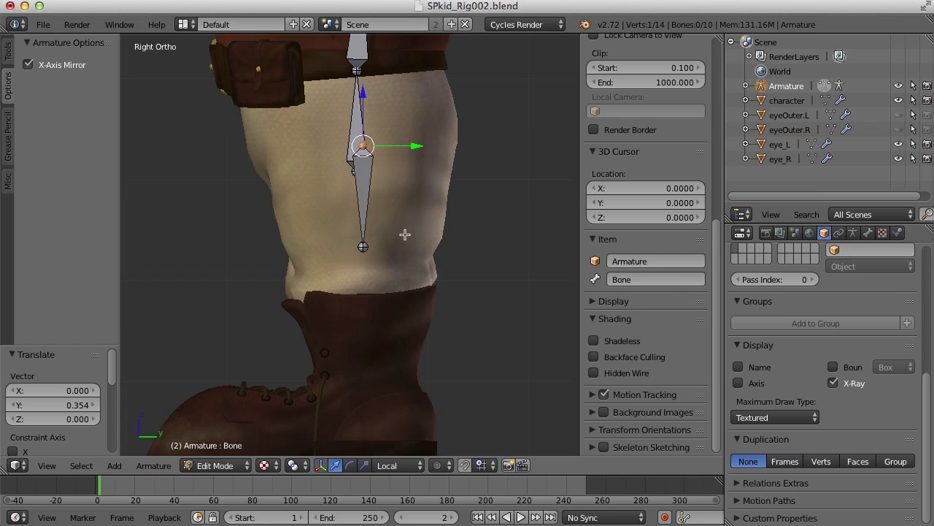
{"action": "key", "text": "a"}
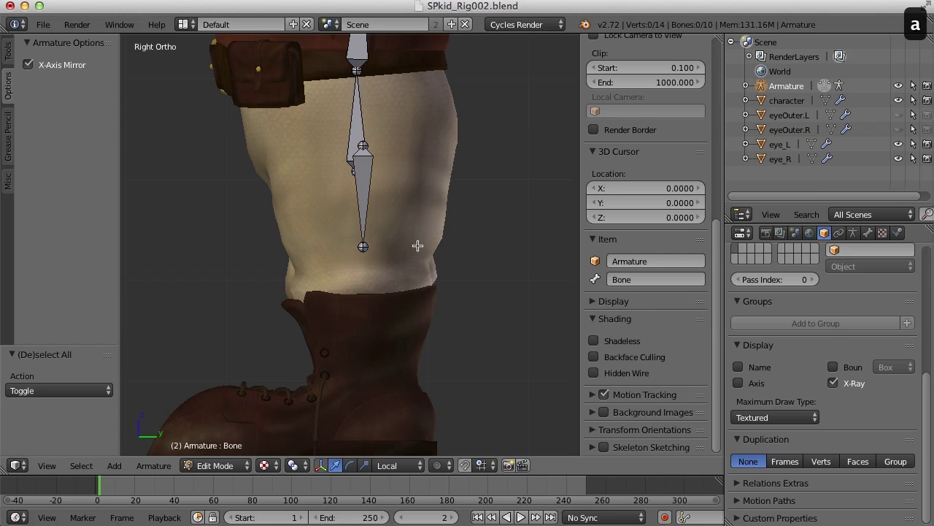
Step: Move the thigh bone's lower tip about -0.37 along Y and -0.36 along Z, down to the front of the knee
{"action": "scroll", "coordinate": [417, 251], "scroll_direction": "down", "scroll_amount": 1}
{"action": "right_click", "coordinate": [362, 246]}
{"action": "key", "text": "g"}
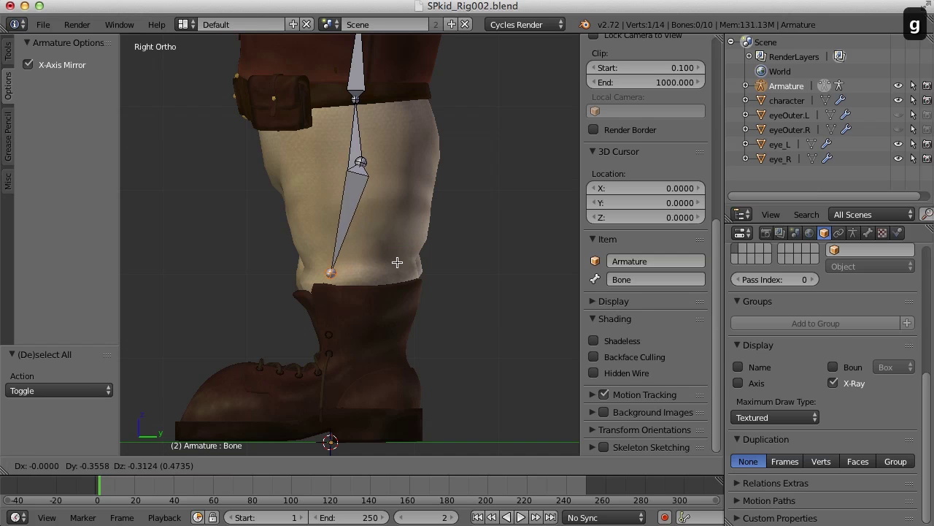
{"action": "left_click", "coordinate": [396, 266]}
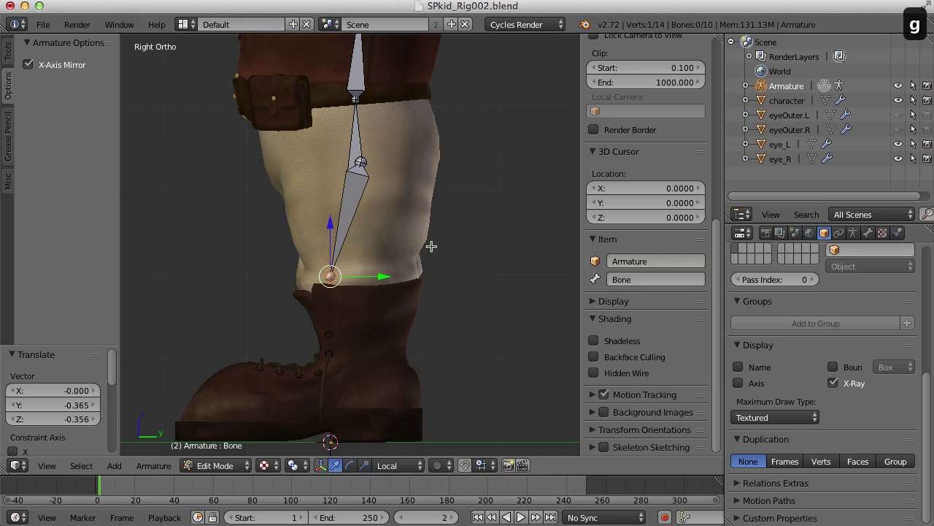
{"action": "middle_click_drag", "start_coordinate": [432, 249], "coordinate": [426, 215], "text": "shift"}
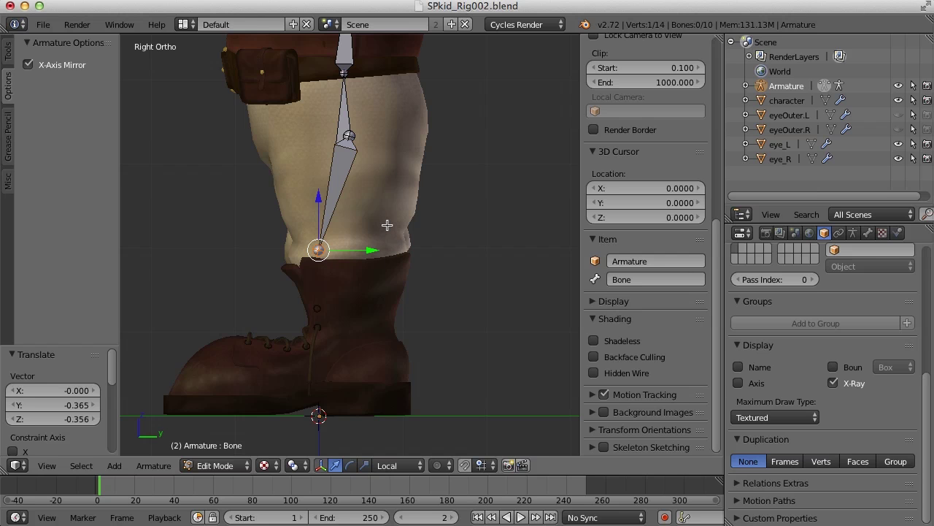
Step: Leave armature editing and turn on the Wire display for the character mesh
{"action": "key", "text": "a"}
{"action": "key", "text": "Tab"}
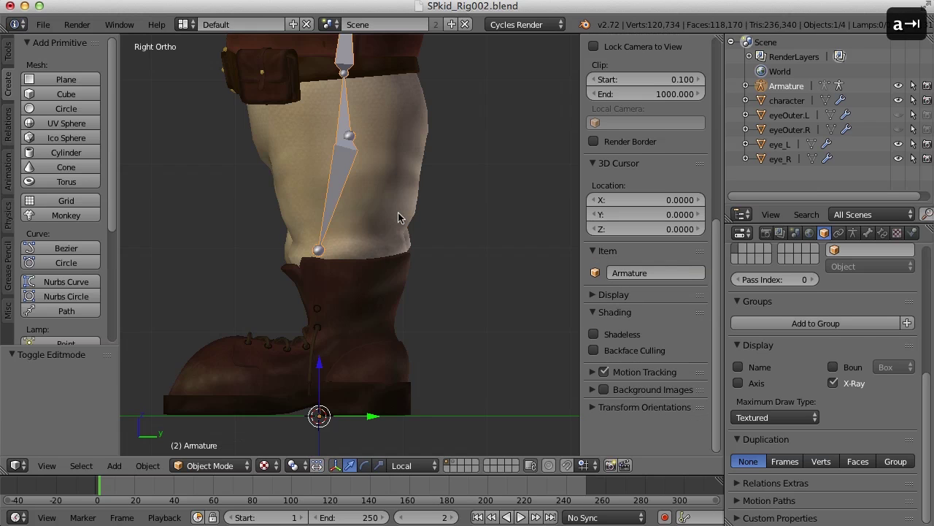
{"action": "right_click", "coordinate": [398, 216]}
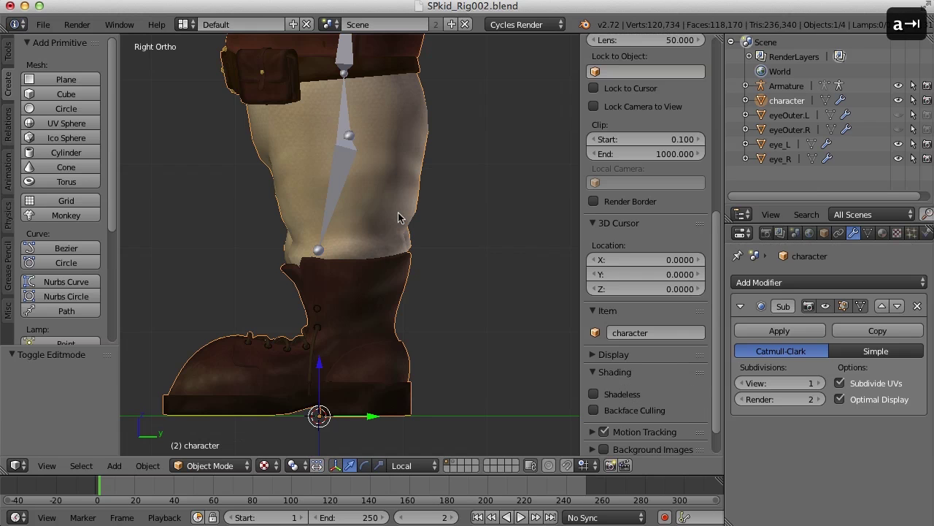
{"action": "left_click", "coordinate": [869, 234]}
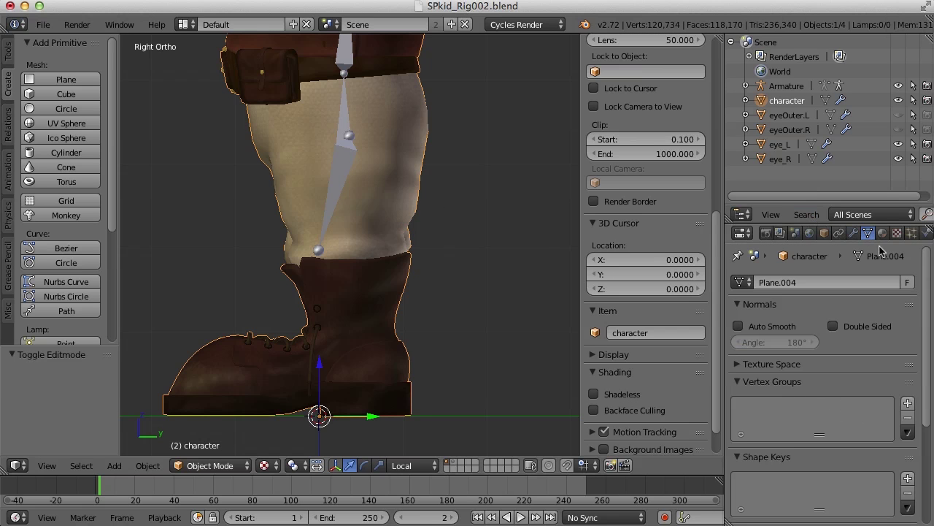
{"action": "left_click", "coordinate": [824, 233]}
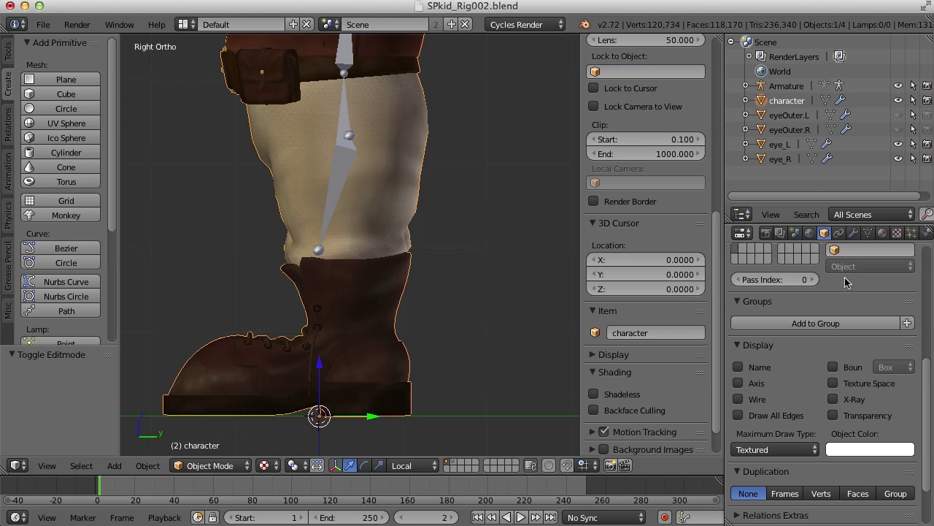
{"action": "left_click", "coordinate": [738, 399]}
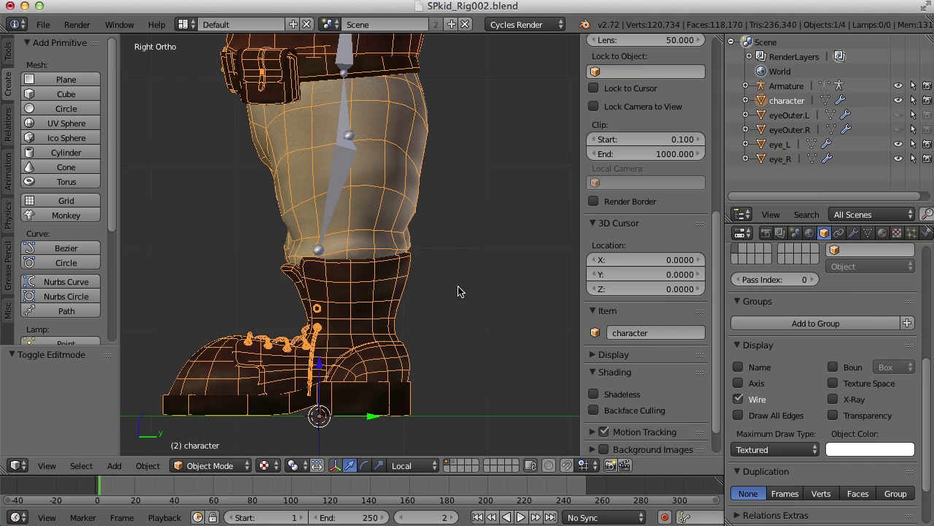
{"action": "key", "text": "a"}
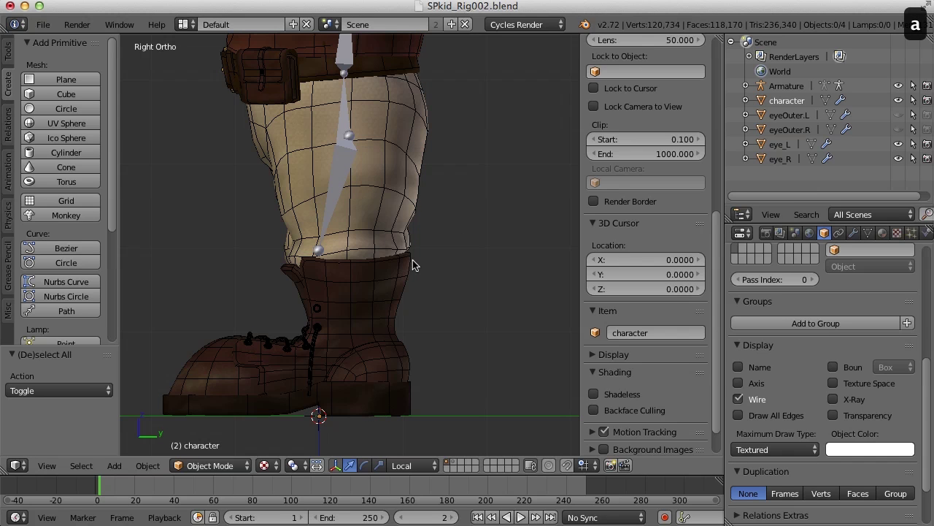
Step: Return to editing the armature and nudge the knee joint about 0.02 along Y and -0.02 along Z to match the mesh edges
{"action": "right_click", "coordinate": [336, 183]}
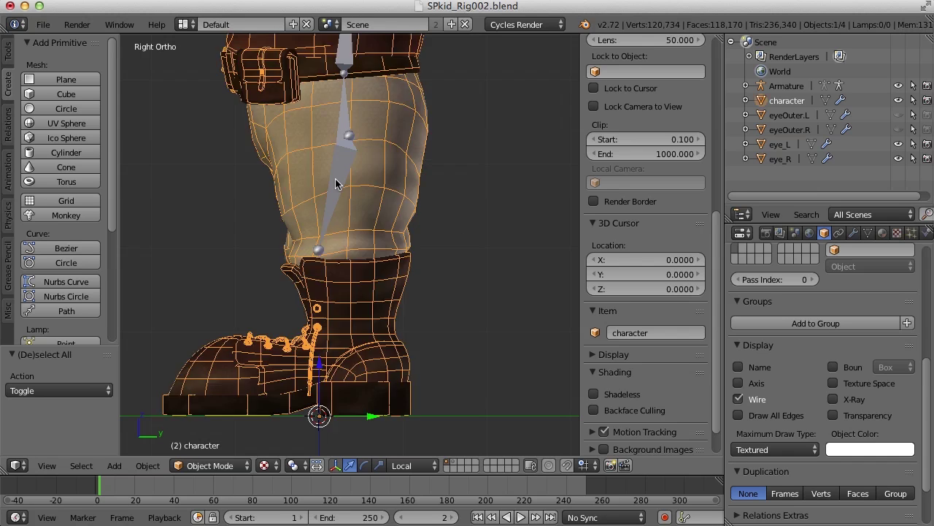
{"action": "right_click", "coordinate": [339, 179]}
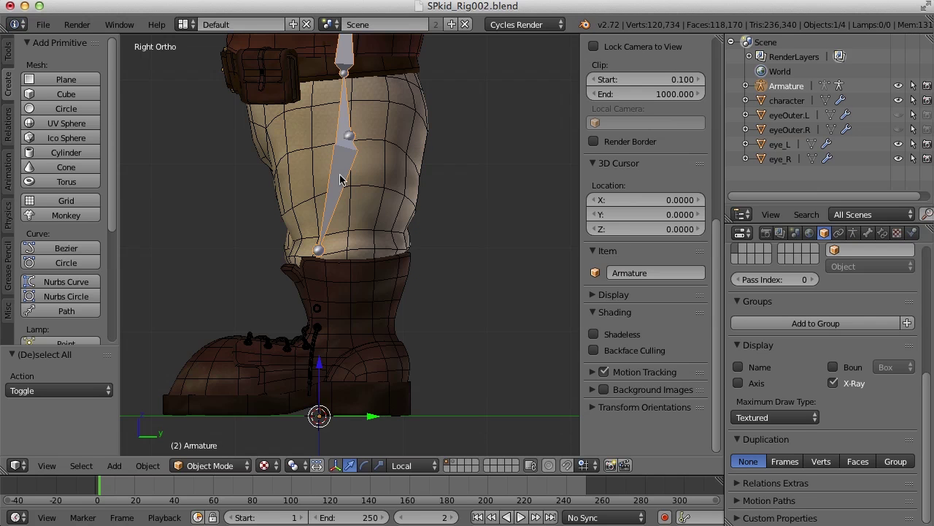
{"action": "key", "text": "Tab"}
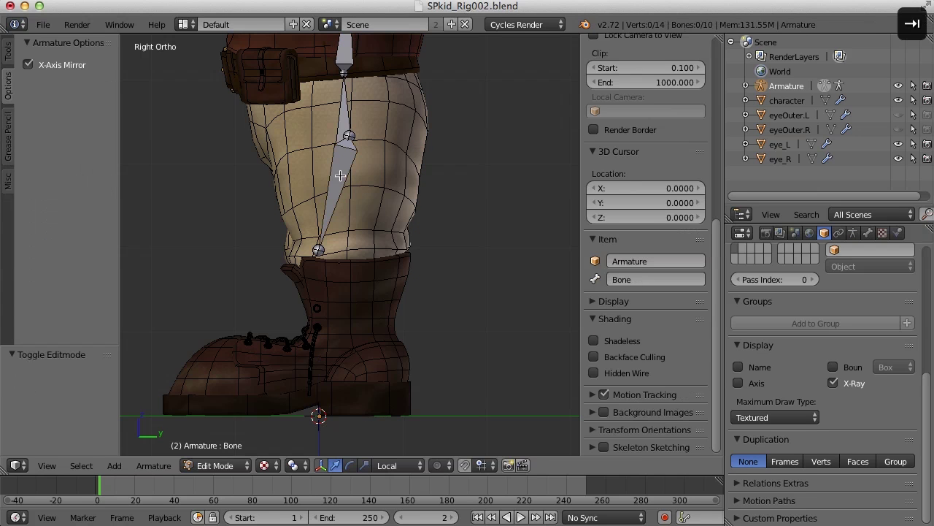
{"action": "right_click", "coordinate": [319, 251]}
{"action": "scroll", "coordinate": [428, 273], "scroll_direction": "up", "scroll_amount": 2}
{"action": "middle_click_drag", "start_coordinate": [432, 273], "coordinate": [486, 262], "text": "shift"}
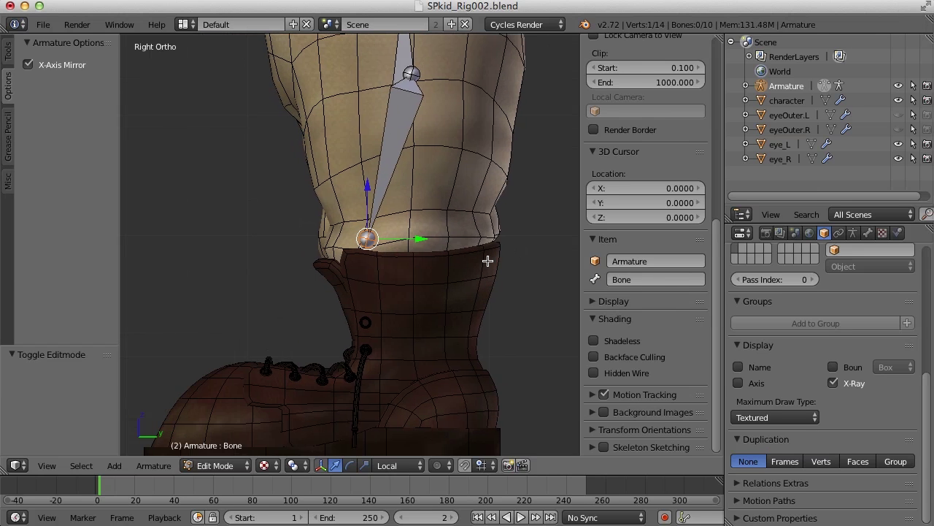
{"action": "key", "text": "g"}
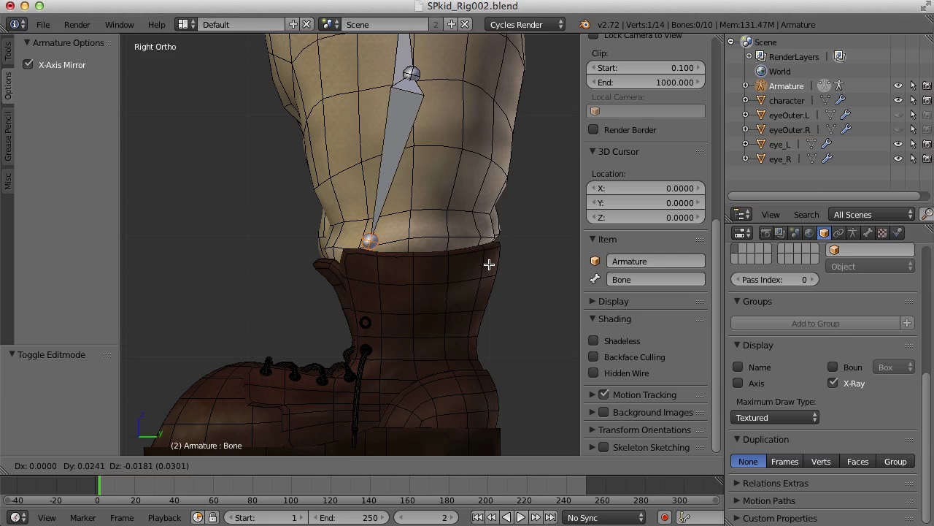
{"action": "left_click", "coordinate": [489, 265]}
Step: Extrude a shin bone from the knee joint to the ankle, about 0.42 along Y and 1 down
{"action": "middle_click_drag", "start_coordinate": [486, 265], "coordinate": [461, 261], "text": "shift"}
{"action": "scroll", "coordinate": [387, 197], "scroll_direction": "down", "scroll_amount": 2}
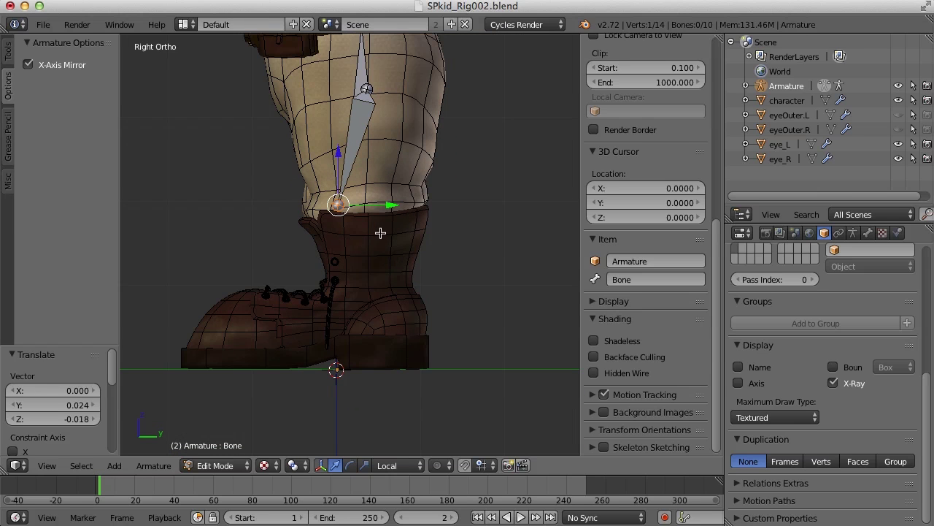
{"action": "scroll", "coordinate": [381, 232], "scroll_direction": "up", "scroll_amount": 2}
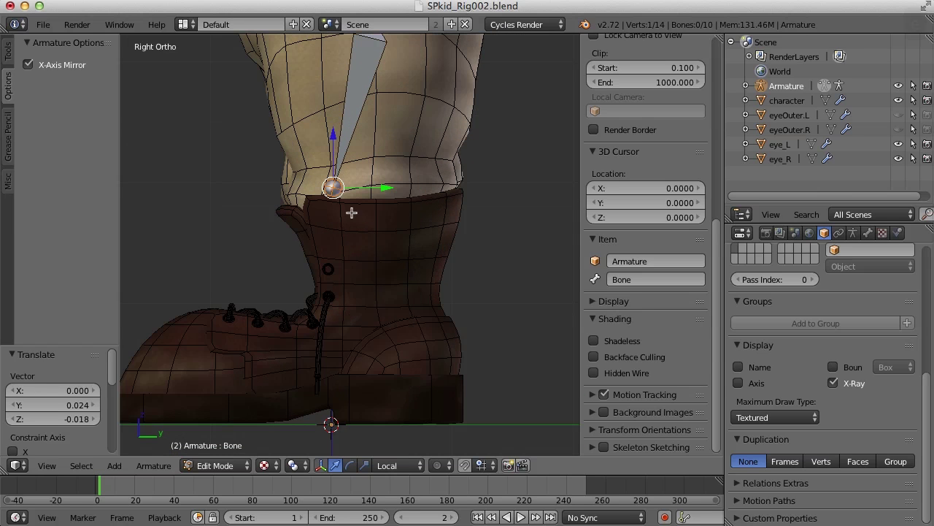
{"action": "key", "text": "e"}
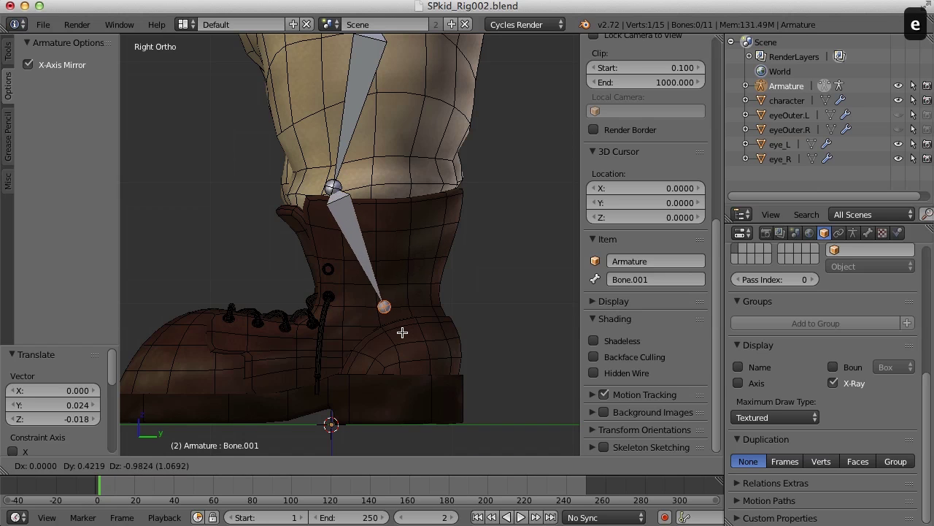
{"action": "left_click", "coordinate": [402, 337]}
Step: Extrude a foot bone from the ankle to the ball of the foot, about -1.27 along Y and -0.84 along Z
{"action": "middle_click_drag", "start_coordinate": [444, 316], "coordinate": [470, 250], "text": "shift"}
{"action": "key", "text": "e"}
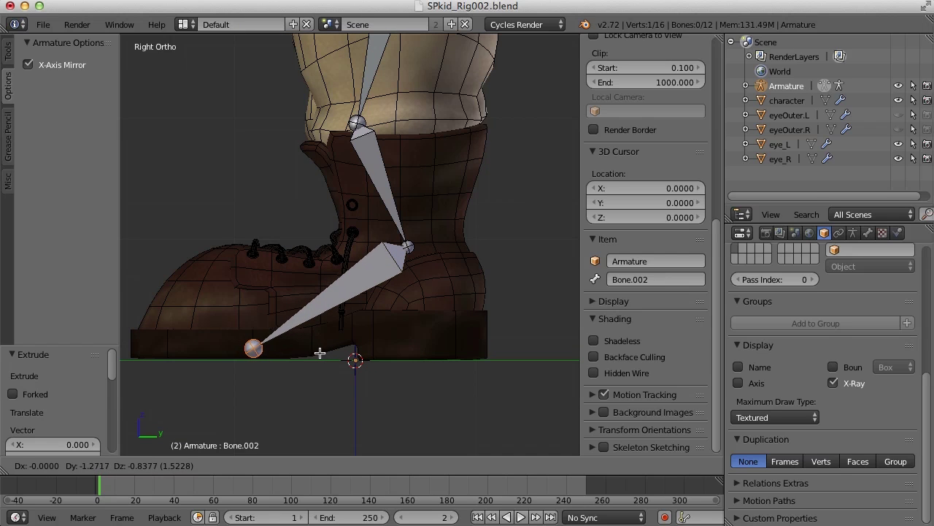
{"action": "left_click", "coordinate": [322, 351]}
Step: Extrude a toe bone straight forward along Y from the ball of the foot, about 1.1 long, to the boot's tip
{"action": "middle_click_drag", "start_coordinate": [355, 340], "coordinate": [450, 316], "text": "shift"}
{"action": "key", "text": "e"}
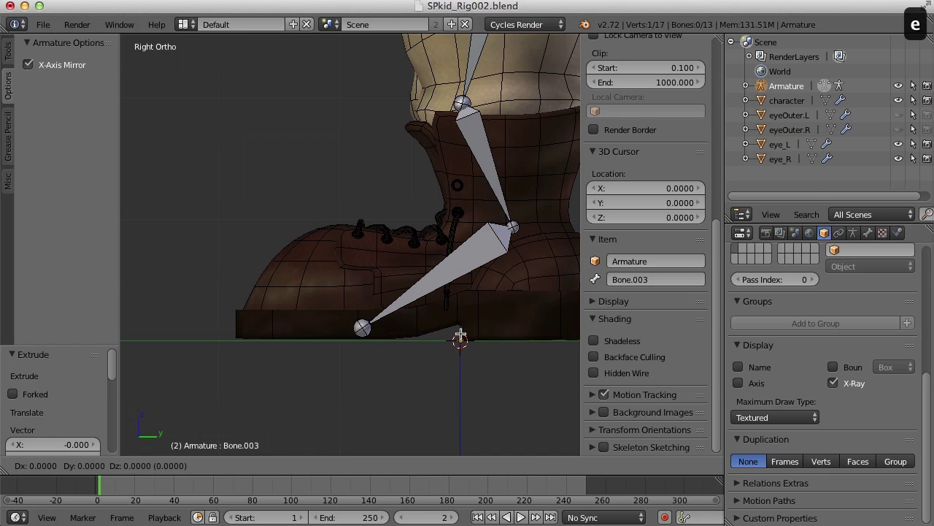
{"action": "key", "text": "y"}
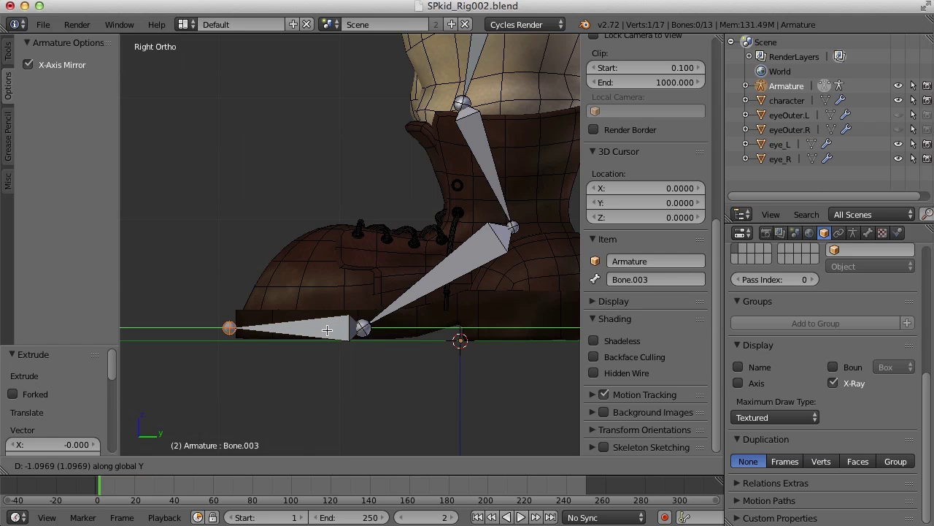
{"action": "left_click", "coordinate": [327, 330]}
Step: In the front view, move the foot and toe bones together about 0.115 along X to center them in the boot
{"action": "middle_click_drag", "start_coordinate": [337, 330], "coordinate": [444, 313]}
{"action": "key", "text": "1"}
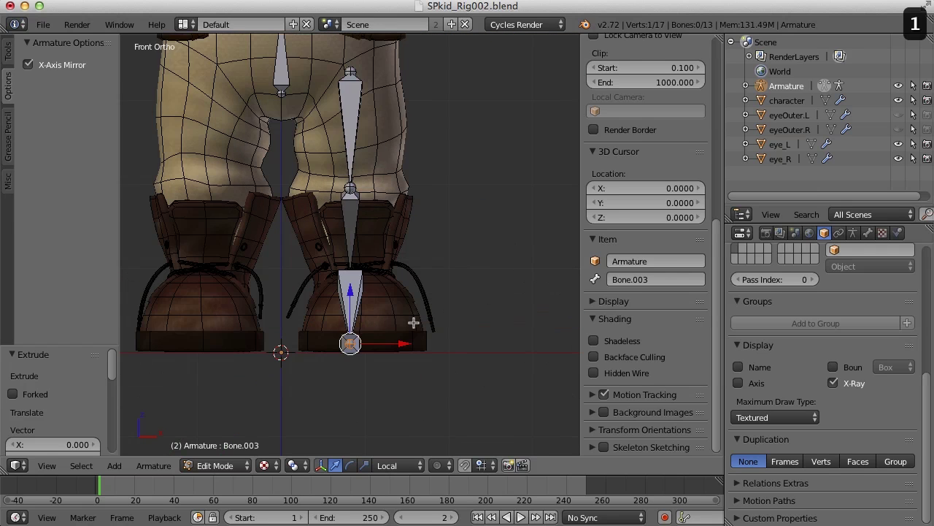
{"action": "scroll", "coordinate": [431, 284], "scroll_direction": "up", "scroll_amount": 1}
{"action": "scroll", "coordinate": [431, 284], "scroll_direction": "down", "scroll_amount": 2}
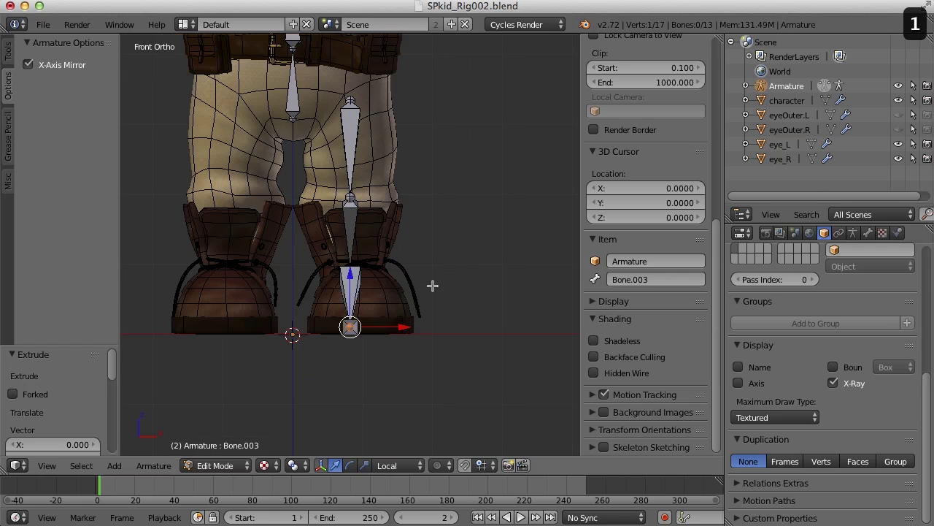
{"action": "middle_click_drag", "start_coordinate": [438, 284], "coordinate": [436, 280], "text": "shift"}
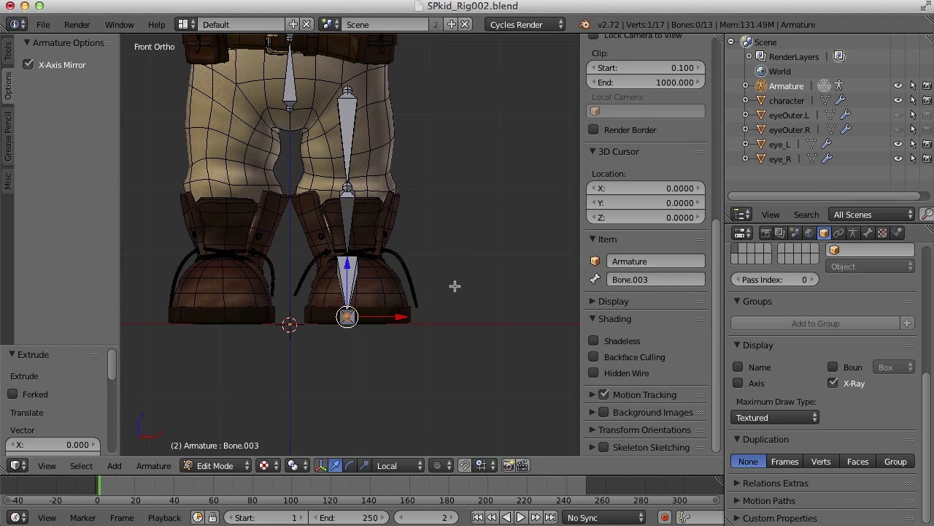
{"action": "key", "text": "a"}
{"action": "right_click", "coordinate": [354, 268]}
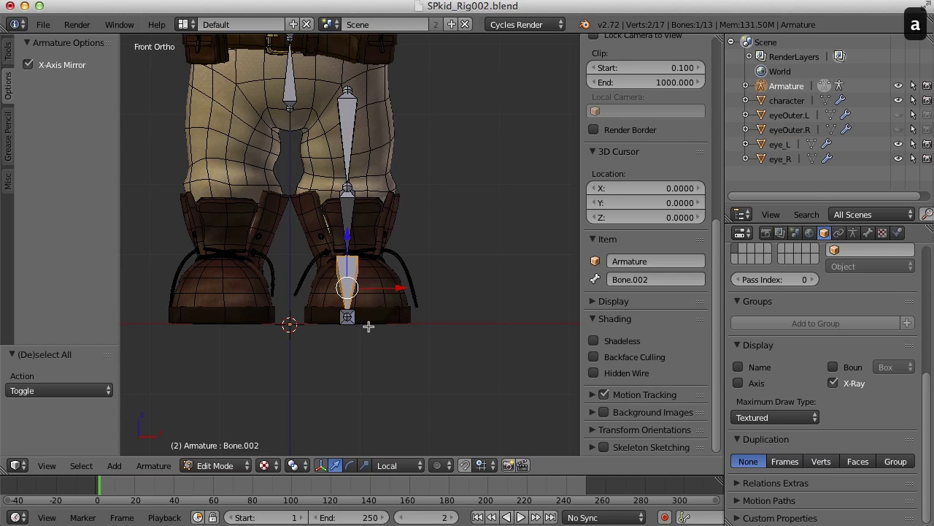
{"action": "key", "text": "e"}
{"action": "key", "text": "x"}
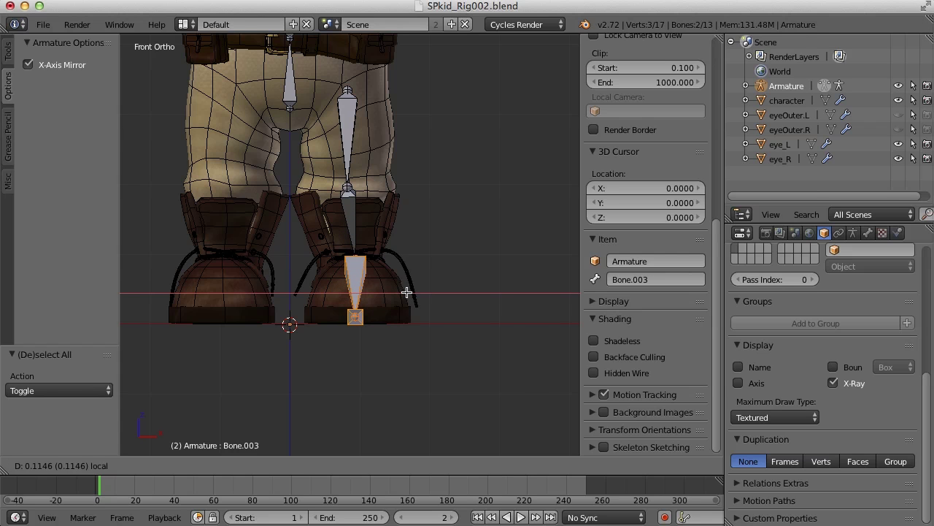
{"action": "left_click", "coordinate": [407, 292]}
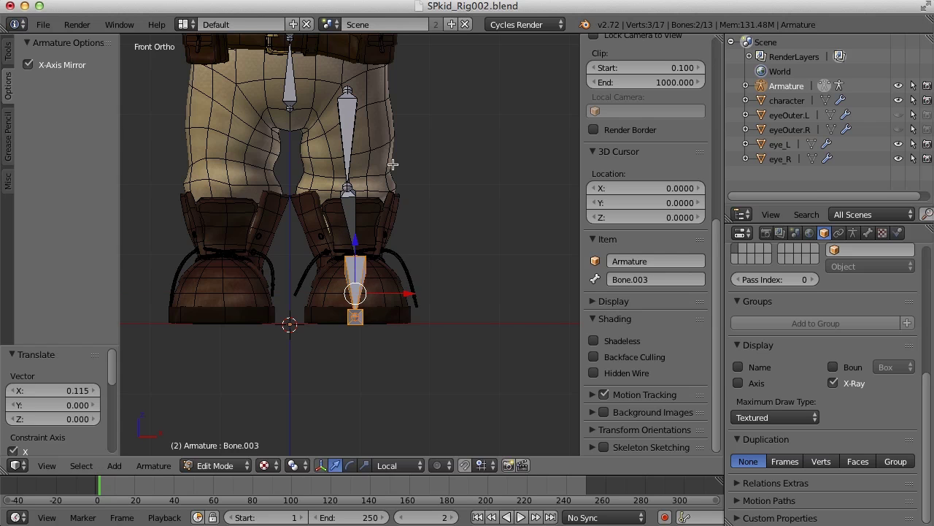
Step: Move the knee joint about 0.094 along X to line it up above the foot
{"action": "right_click", "coordinate": [349, 187]}
{"action": "key", "text": "g"}
{"action": "key", "text": "x"}
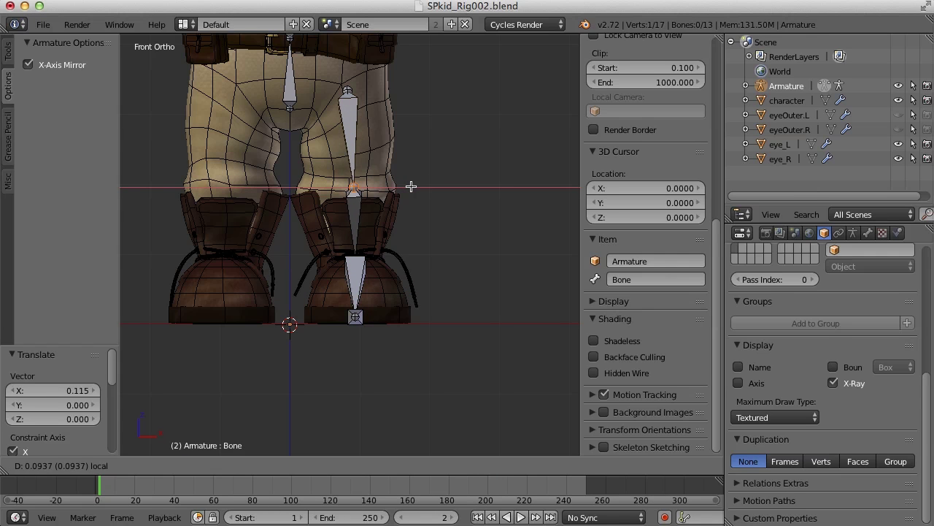
{"action": "left_click", "coordinate": [411, 187]}
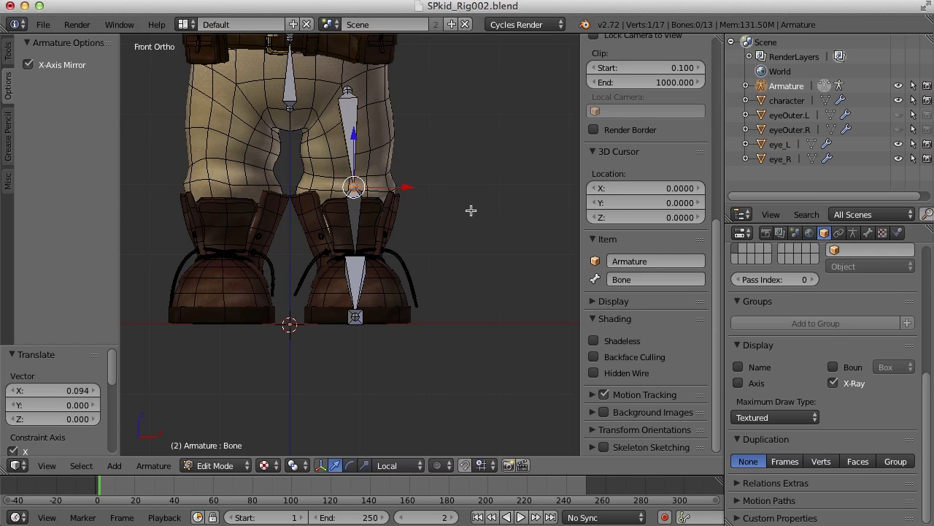
Step: Select the thigh bone and rename it as upLeg.L
{"action": "middle_click_drag", "start_coordinate": [473, 210], "coordinate": [491, 192]}
{"action": "key", "text": "bracketleft"}
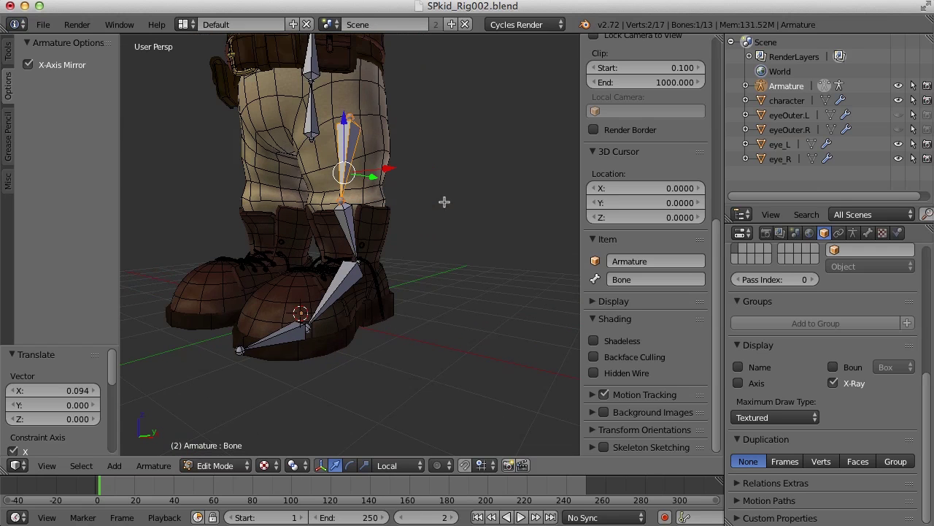
{"action": "scroll", "coordinate": [445, 199], "scroll_direction": "up", "scroll_amount": 2}
{"action": "left_click", "coordinate": [640, 279]}
{"action": "type", "text": "upLeg"}
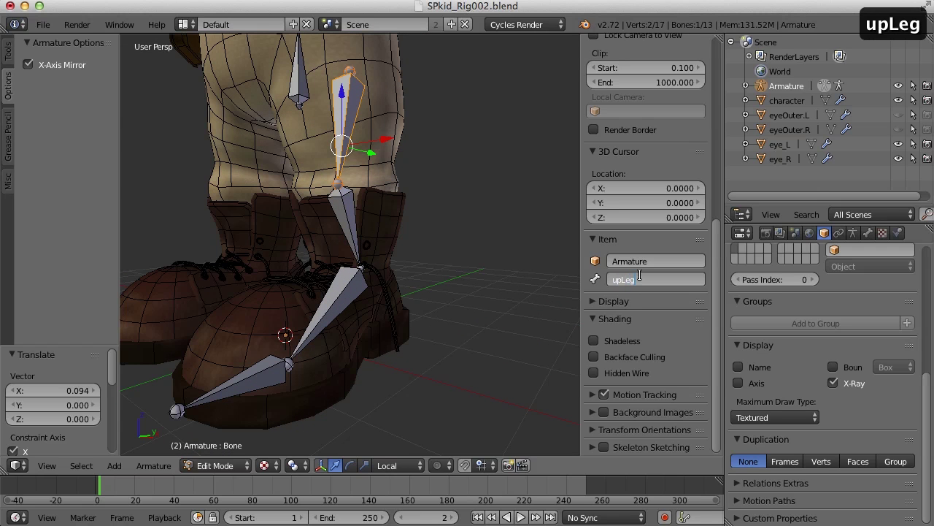
{"action": "type", "text": ".L"}
{"action": "key", "text": "Return"}
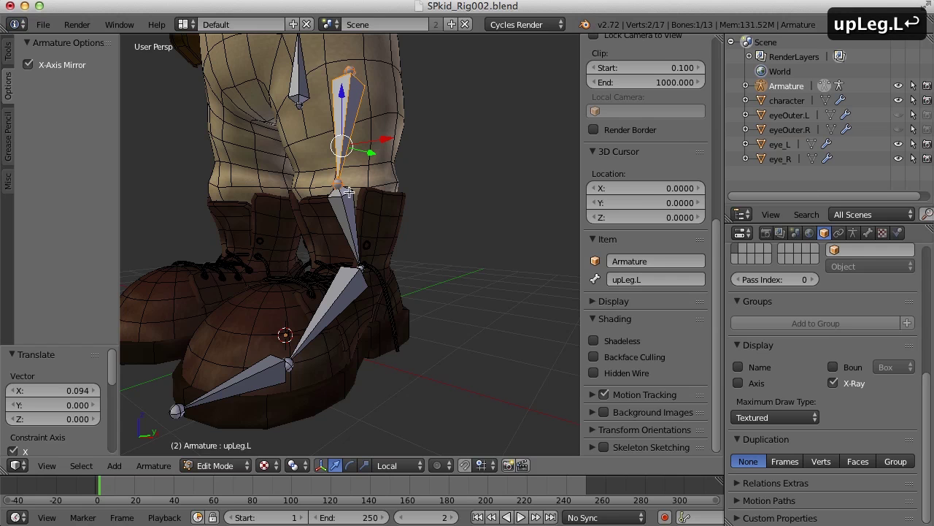
Step: Rename the shin bone between the knee and ankle as lowLeg.L
{"action": "right_click", "coordinate": [334, 208]}
{"action": "left_click", "coordinate": [648, 278]}
{"action": "key", "text": "BackSpace"}
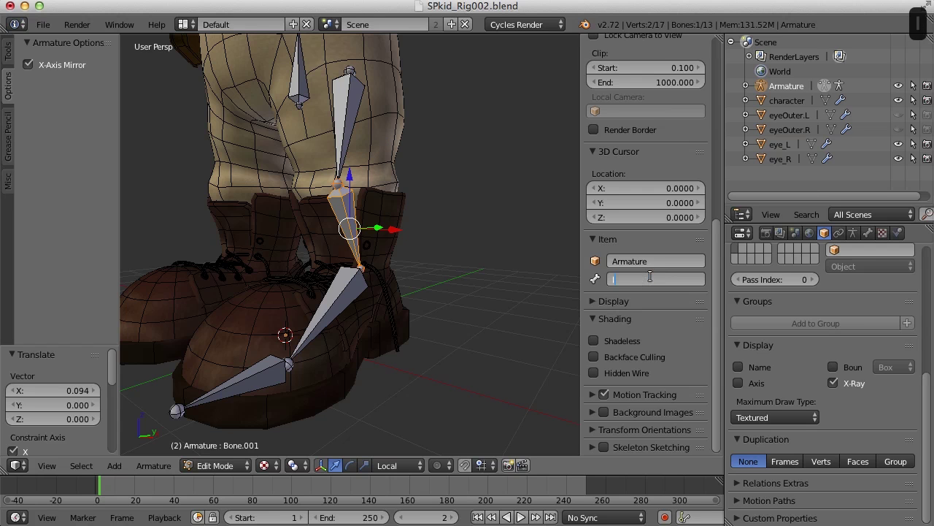
{"action": "type", "text": "lowLeg"}
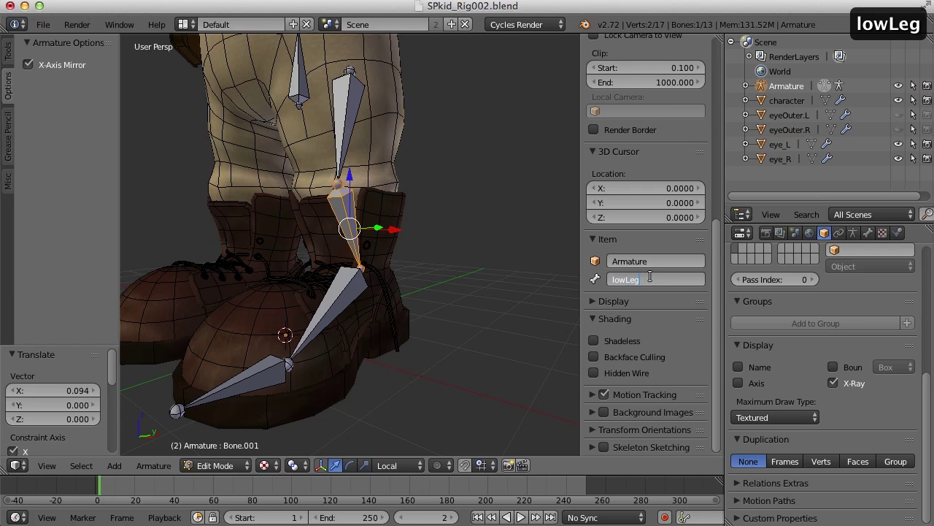
{"action": "type", "text": ".L"}
{"action": "key", "text": "Return"}
Step: Rename the bone running from the ankle to the ball of the foot as foot.L
{"action": "right_click", "coordinate": [346, 289]}
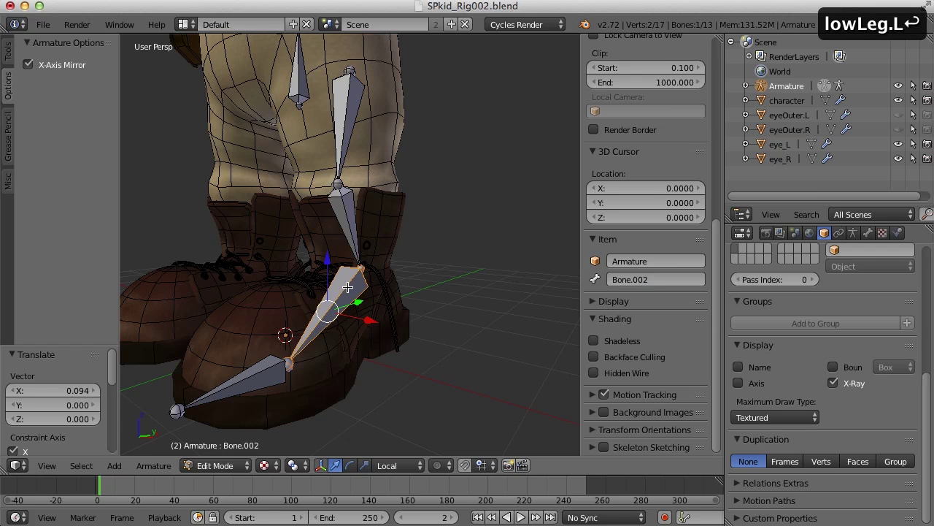
{"action": "left_click", "coordinate": [659, 278]}
{"action": "type", "text": "foot"}
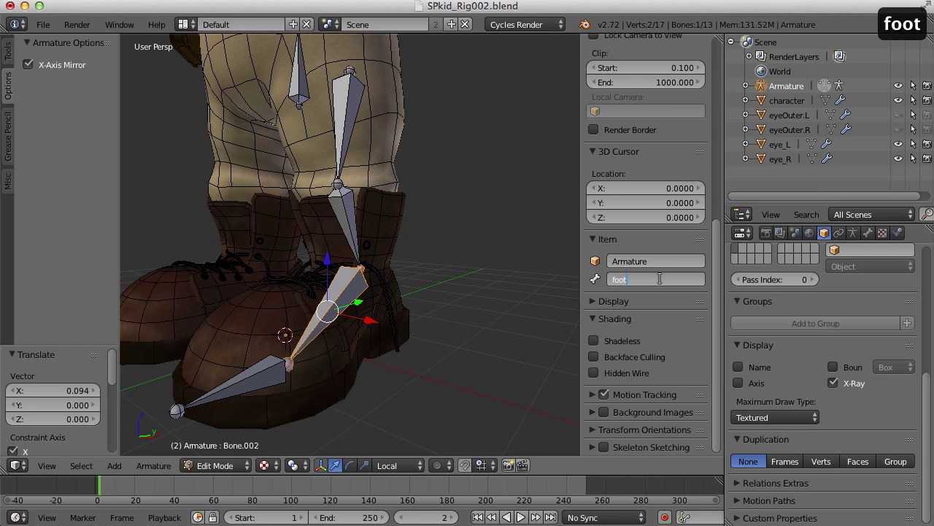
{"action": "type", "text": ".L"}
{"action": "key", "text": "Return"}
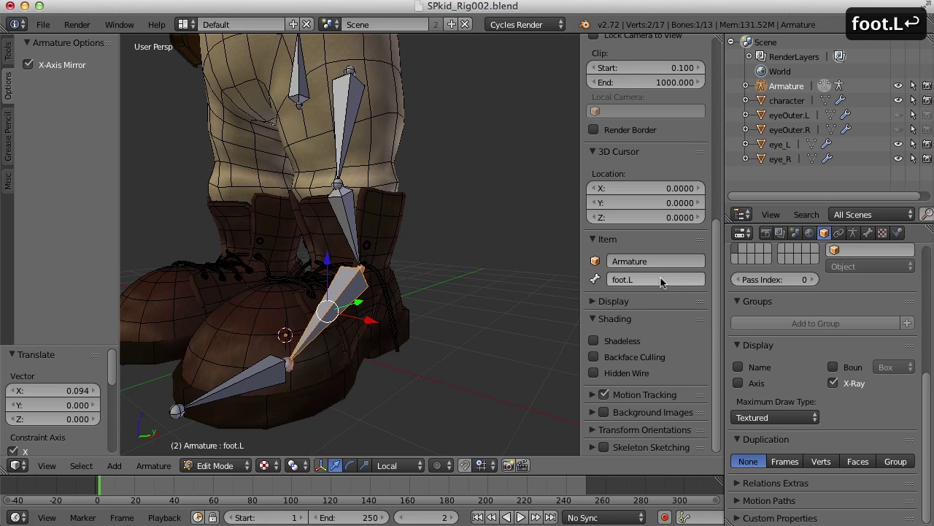
Step: Rename the bone at the boot's tip as toe.L
{"action": "right_click", "coordinate": [261, 375]}
{"action": "left_click", "coordinate": [641, 280]}
{"action": "type", "text": "toe.L"}
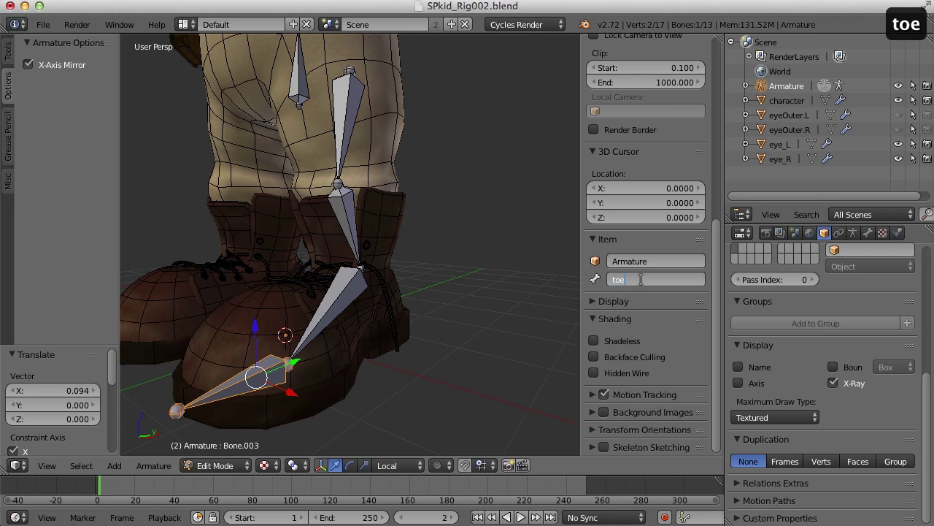
{"action": "key", "text": "Return"}
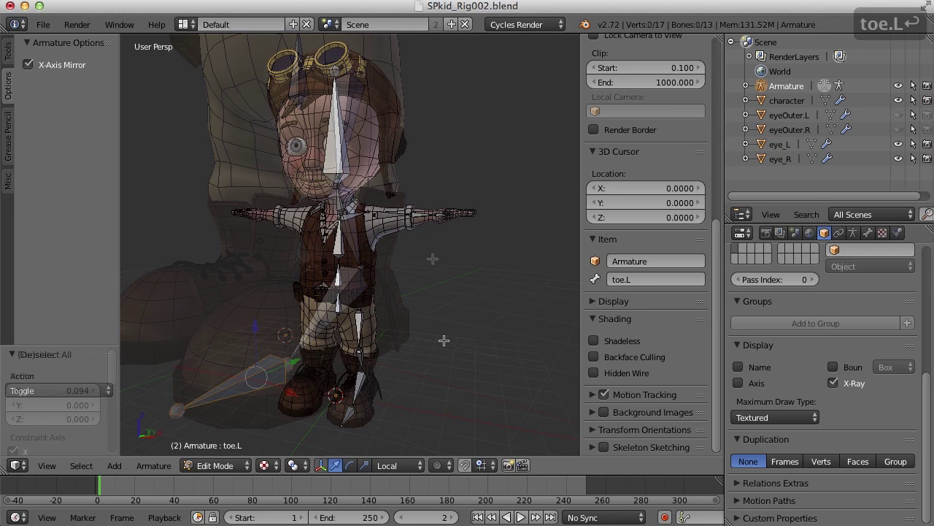